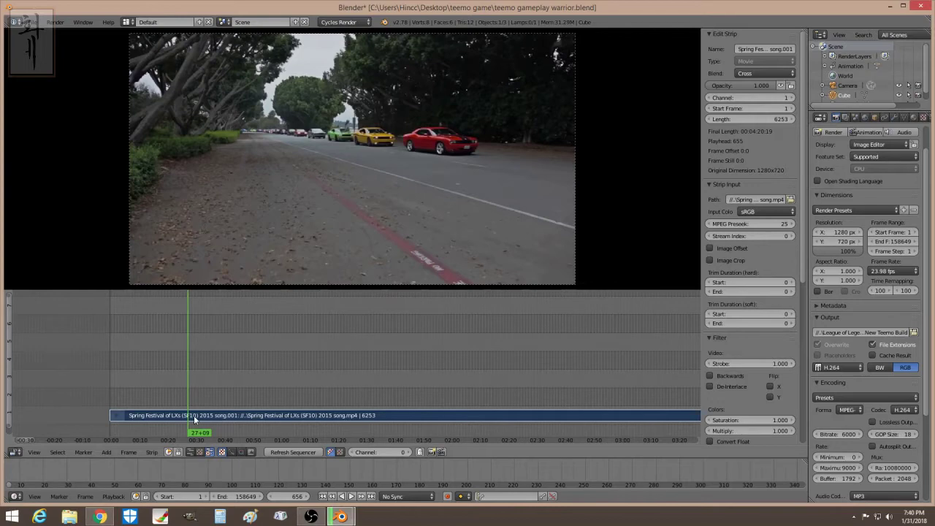
Cut the clip at the playhead and move its second half onto channel 2, overlapping the first.
{"action": "key", "text": "k"}
{"action": "right_click", "coordinate": [191, 417]}
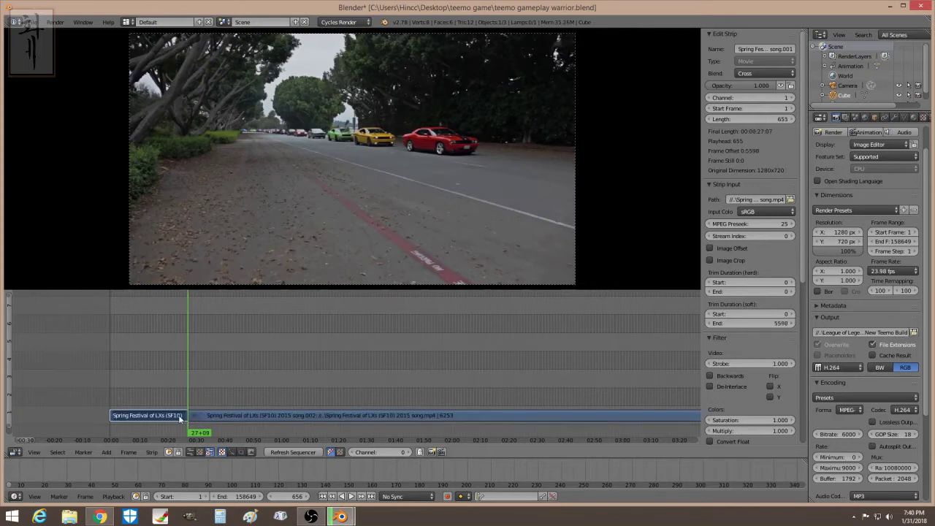
{"action": "key", "text": "g"}
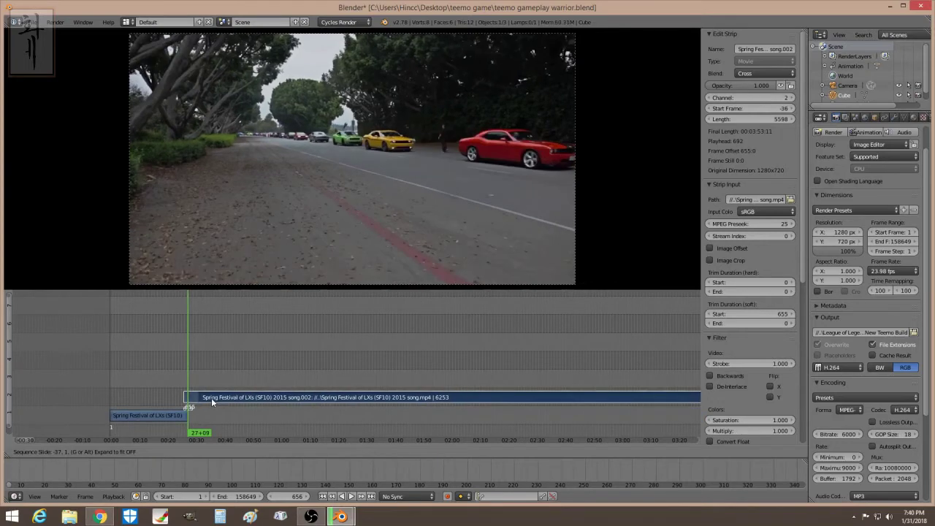
{"action": "left_click", "coordinate": [179, 398]}
Select both strips with the playhead moved back to about frame 595.
{"action": "right_click", "coordinate": [173, 416]}
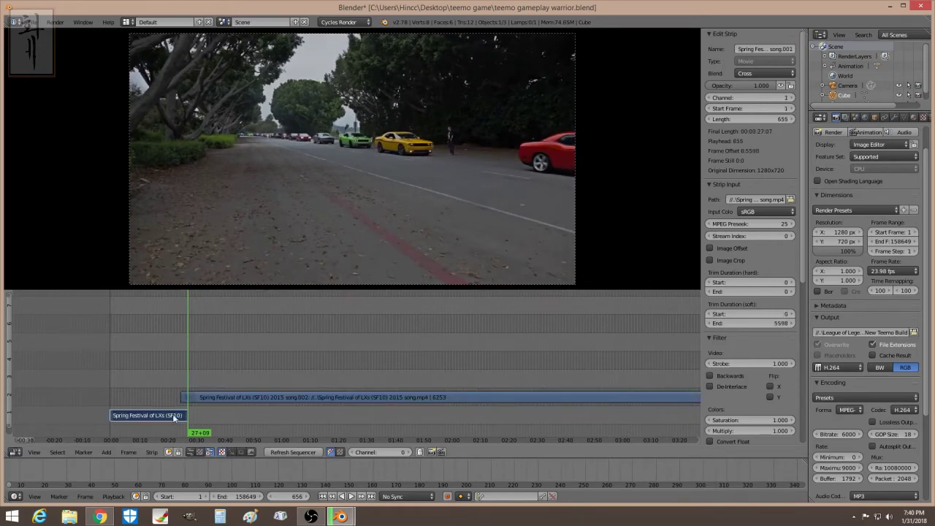
{"action": "mouse_move", "coordinate": [173, 388]}
{"action": "left_mouse_down"}
{"action": "mouse_move", "coordinate": [179, 380]}
{"action": "mouse_move", "coordinate": [188, 393]}
{"action": "left_mouse_up"}
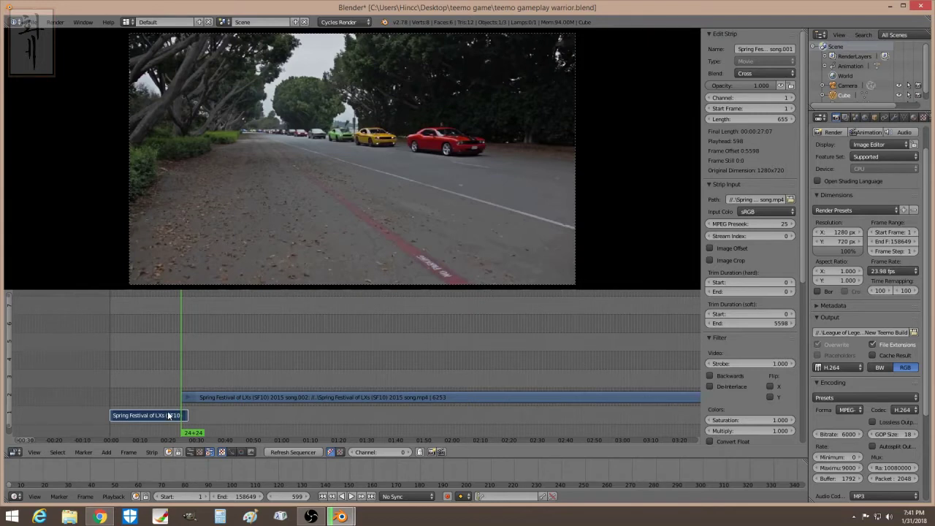
{"action": "right_click", "coordinate": [201, 397]}
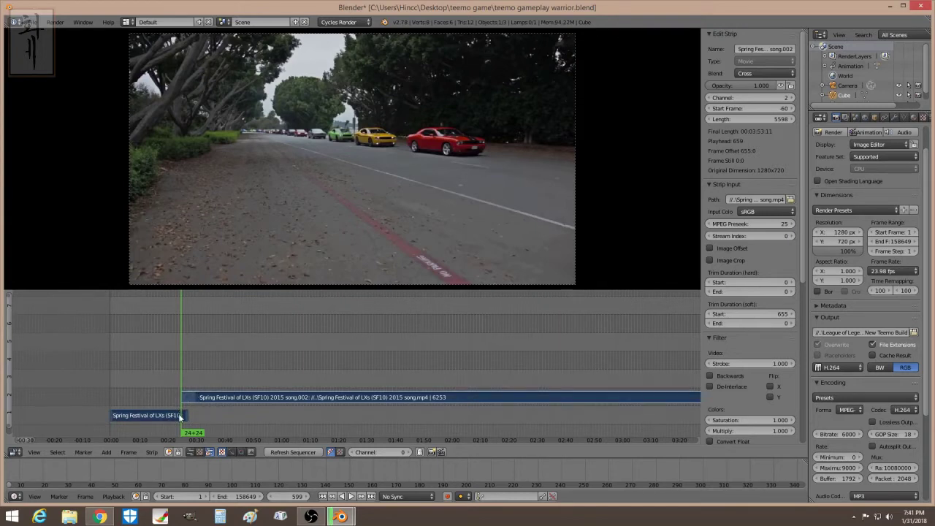
Add a Gamma Cross transition over the overlap between the two song strips.
{"action": "left_click", "coordinate": [106, 451]}
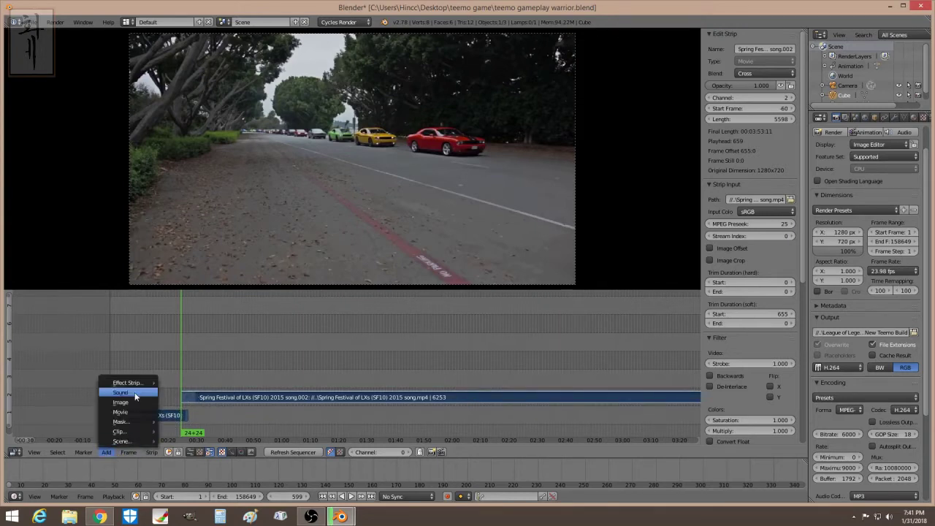
{"action": "mouse_move", "coordinate": [136, 383]}
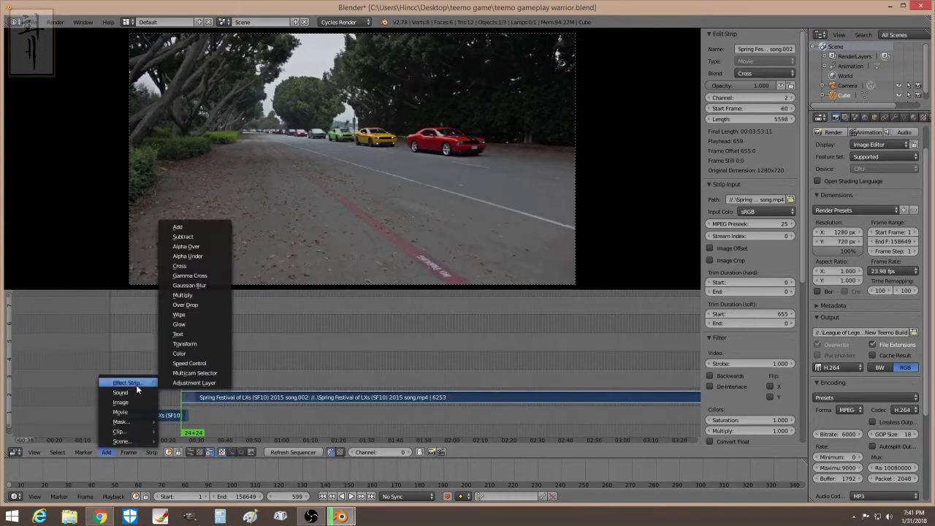
{"action": "left_click", "coordinate": [199, 276]}
Play the transition back, return the playhead to frame 620, and select the Gamma Cross strip.
{"action": "key", "text": "alt+a"}
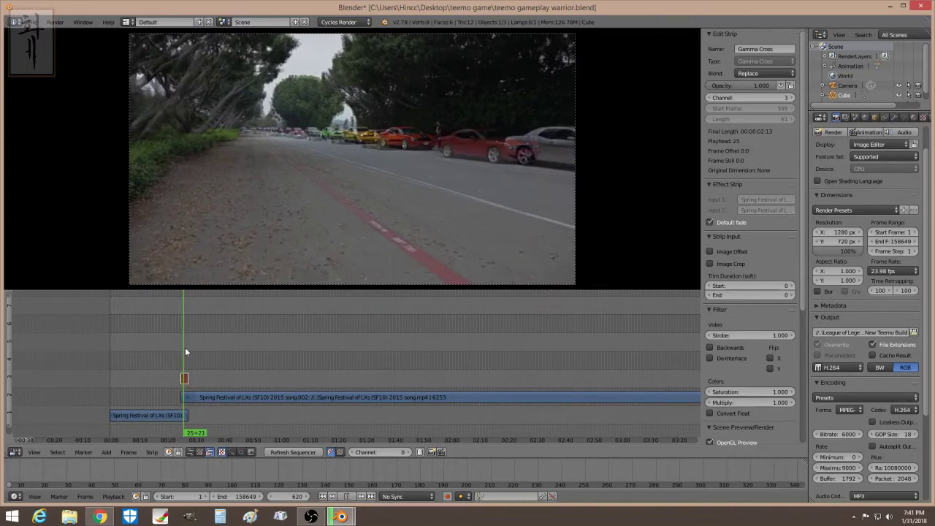
{"action": "left_click_drag", "start_coordinate": [179, 347], "coordinate": [185, 346]}
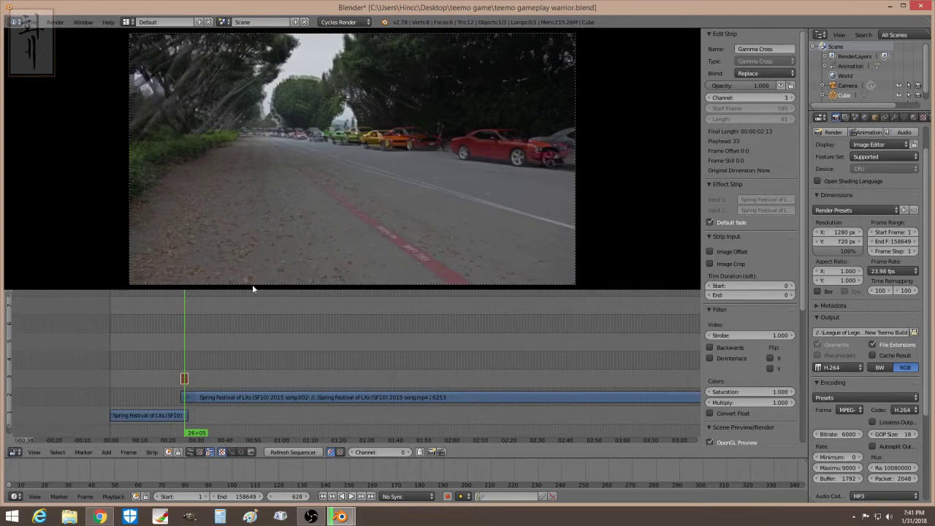
{"action": "right_click", "coordinate": [184, 379]}
Erase the Gamma Cross strip, drop the second clip to channel 1 at frame 255, and park at the silver car shot.
{"action": "key", "text": "x"}
{"action": "left_click", "coordinate": [184, 379]}
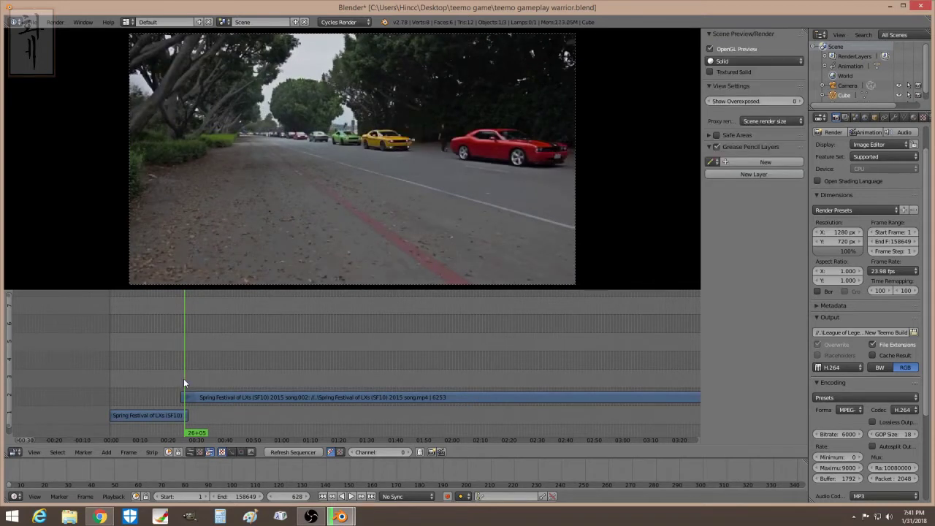
{"action": "right_click_drag", "start_coordinate": [221, 399], "coordinate": [257, 420]}
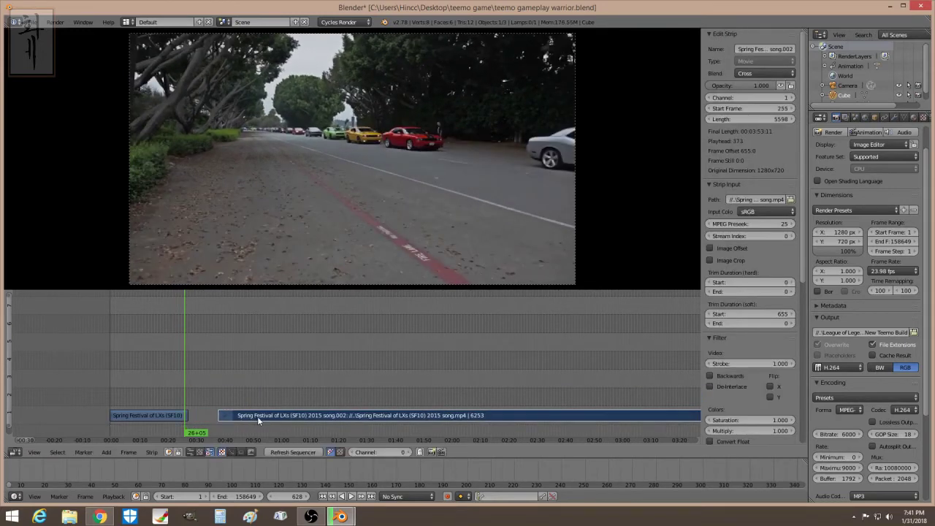
{"action": "left_click_drag", "start_coordinate": [233, 377], "coordinate": [261, 372]}
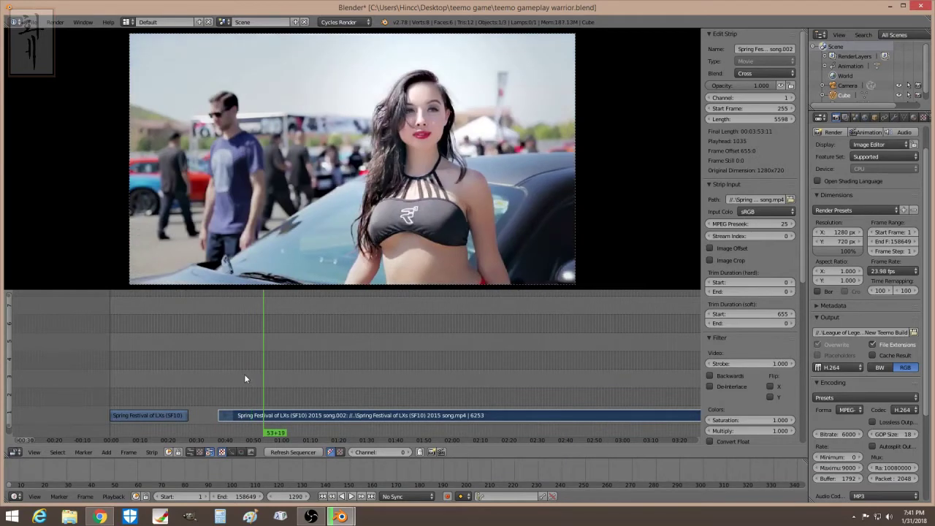
{"action": "left_click", "coordinate": [244, 374]}
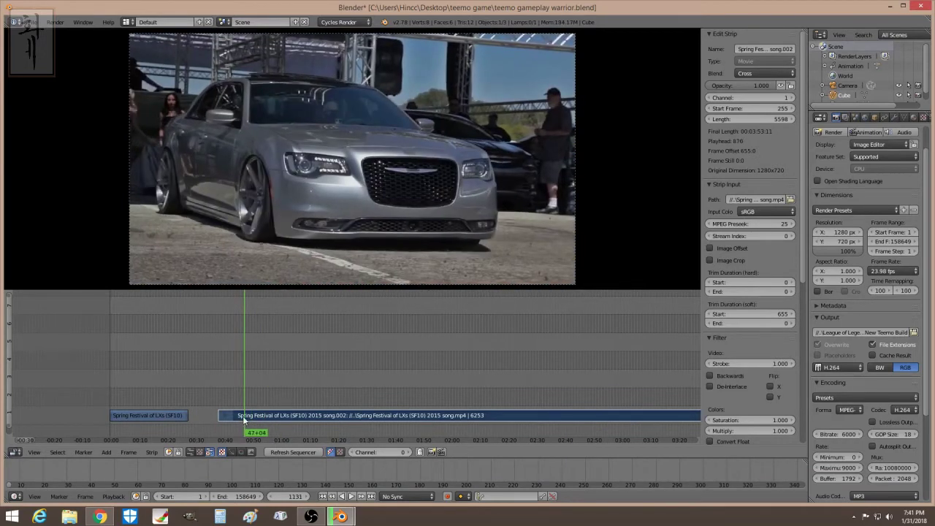
Cut the second clip at frame 1131 and erase the short piece before the cut.
{"action": "key", "text": "k"}
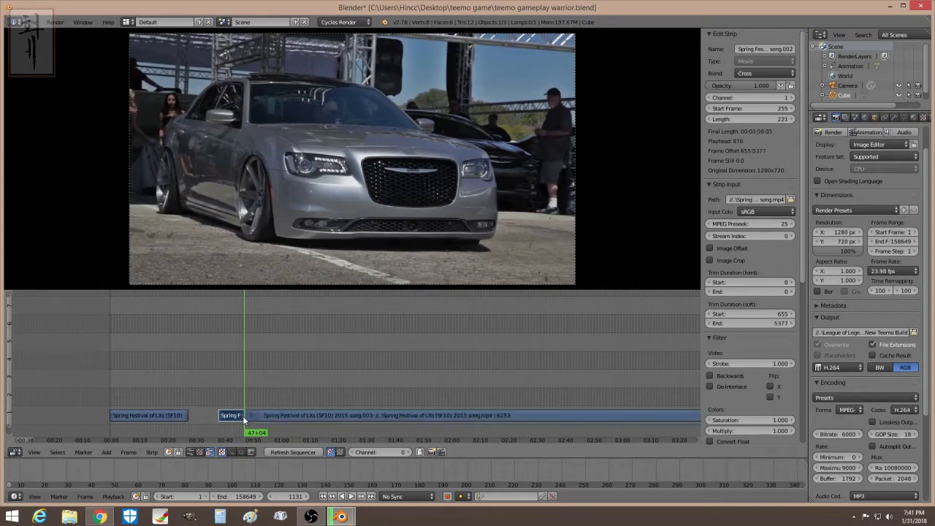
{"action": "key", "text": "x"}
{"action": "left_click", "coordinate": [234, 415]}
Move the remaining long strip onto channel 2 at frame -256, overlapping the first strip's end.
{"action": "right_click", "coordinate": [274, 417]}
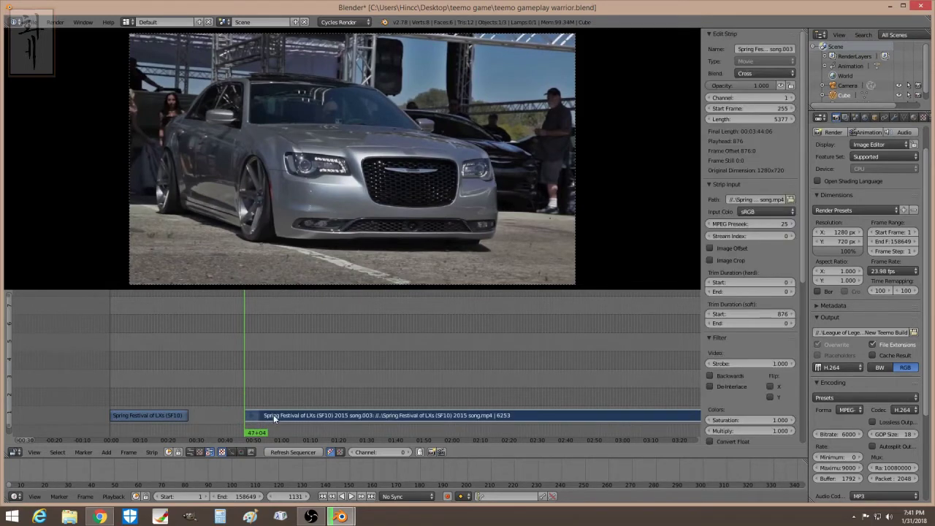
{"action": "key", "text": "g"}
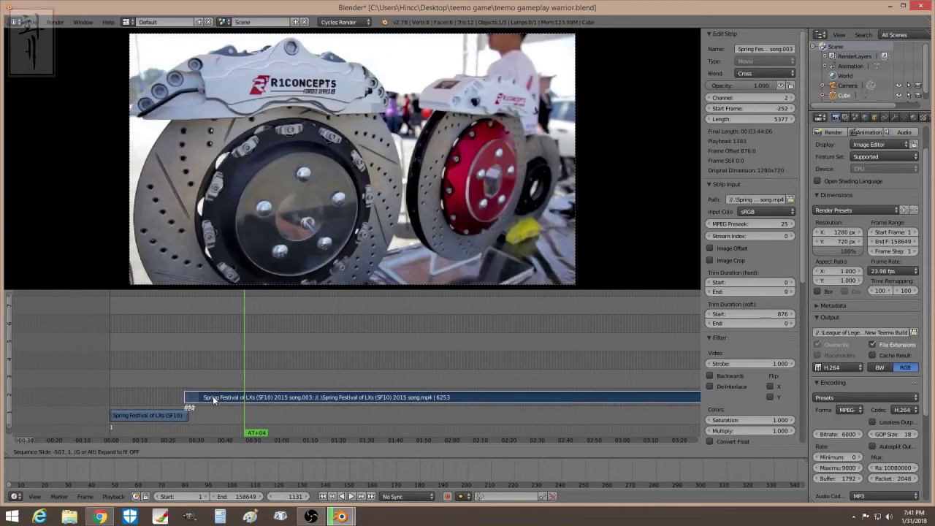
{"action": "left_click", "coordinate": [212, 396]}
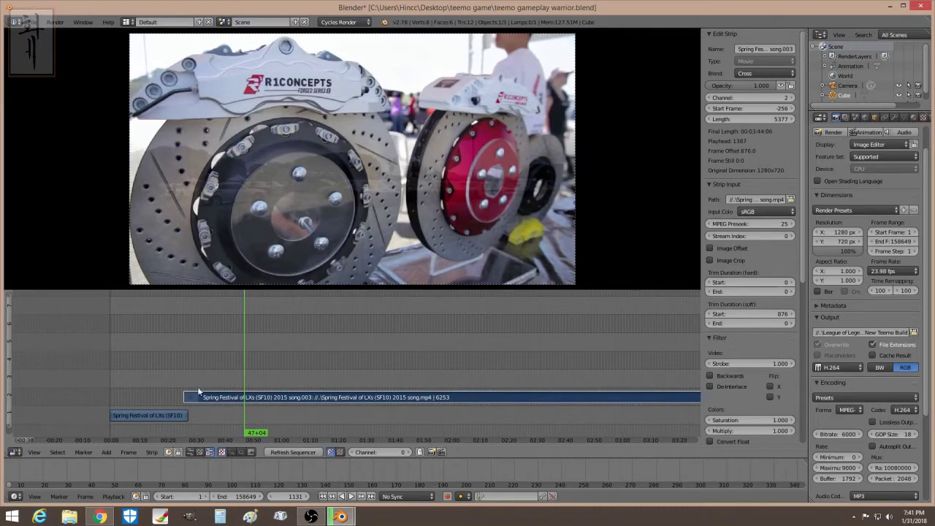
Set the playhead to frame 628 and select both the short and long strips.
{"action": "left_click", "coordinate": [185, 378]}
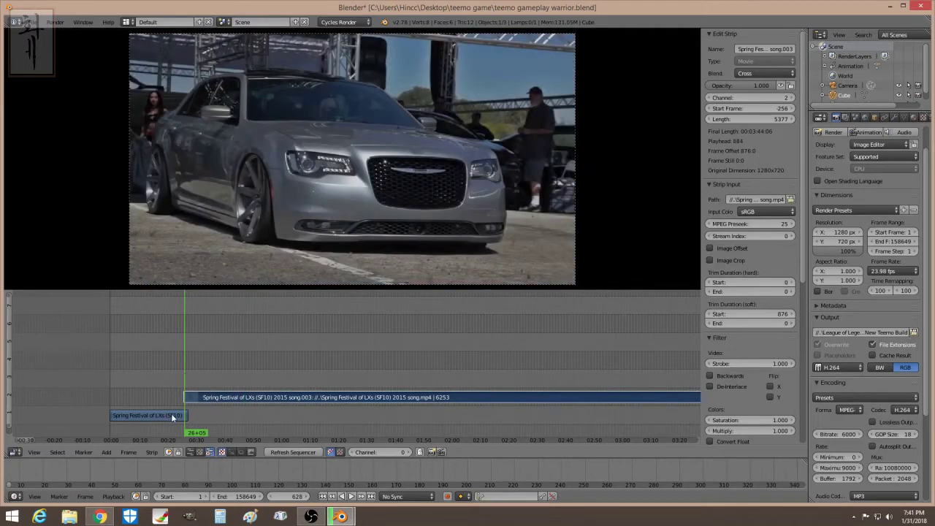
{"action": "right_click", "coordinate": [173, 416]}
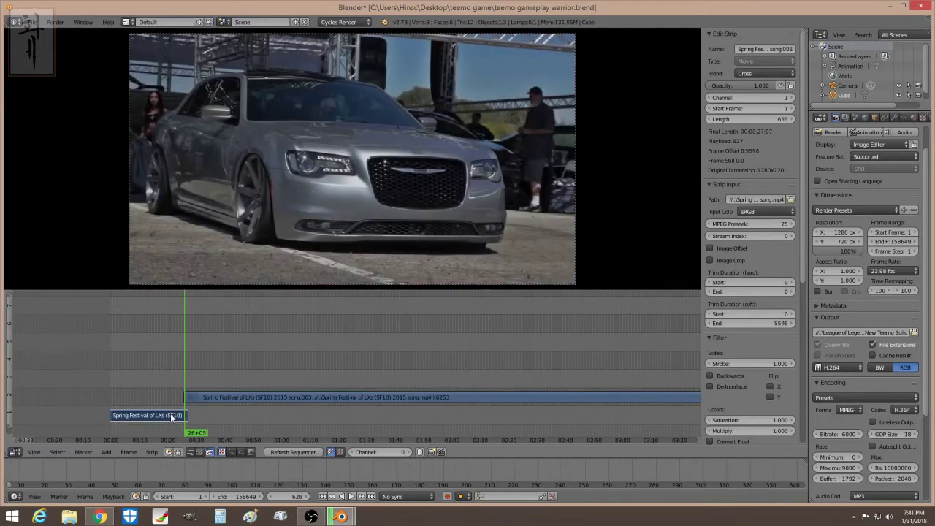
{"action": "right_click", "coordinate": [192, 401]}
Add a 36-frame Gamma Cross transition on channel 3 between the two overlapping strips.
{"action": "left_click", "coordinate": [107, 453]}
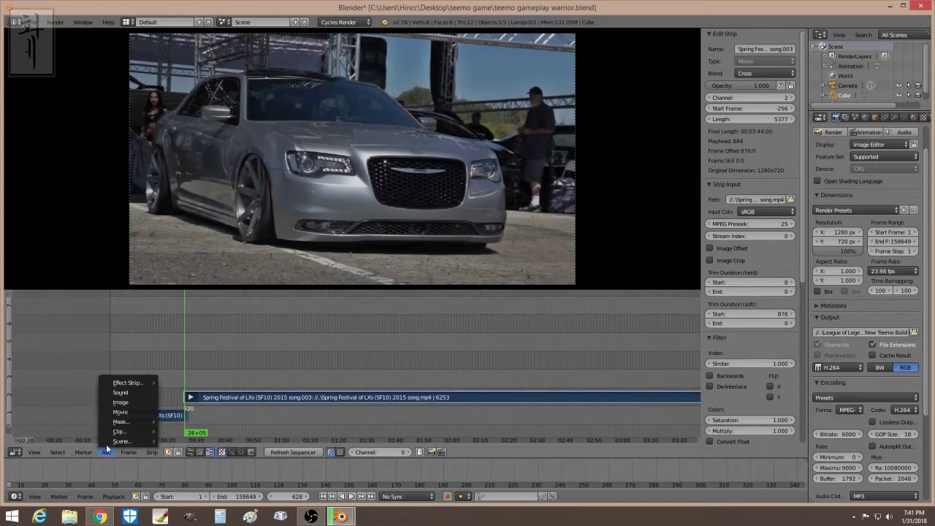
{"action": "mouse_move", "coordinate": [126, 382]}
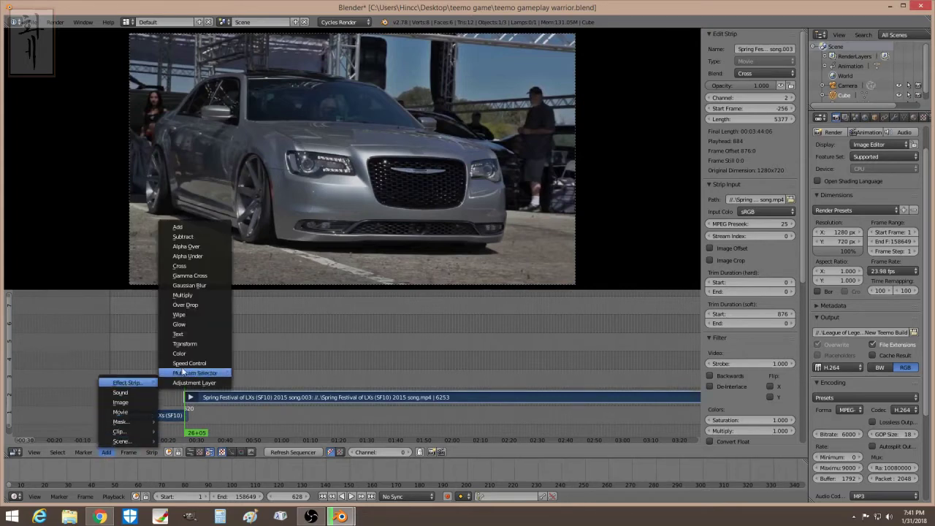
{"action": "left_click", "coordinate": [202, 277]}
Preview the transition forward and in reverse, then park the playhead at frame 624.
{"action": "left_click", "coordinate": [174, 333]}
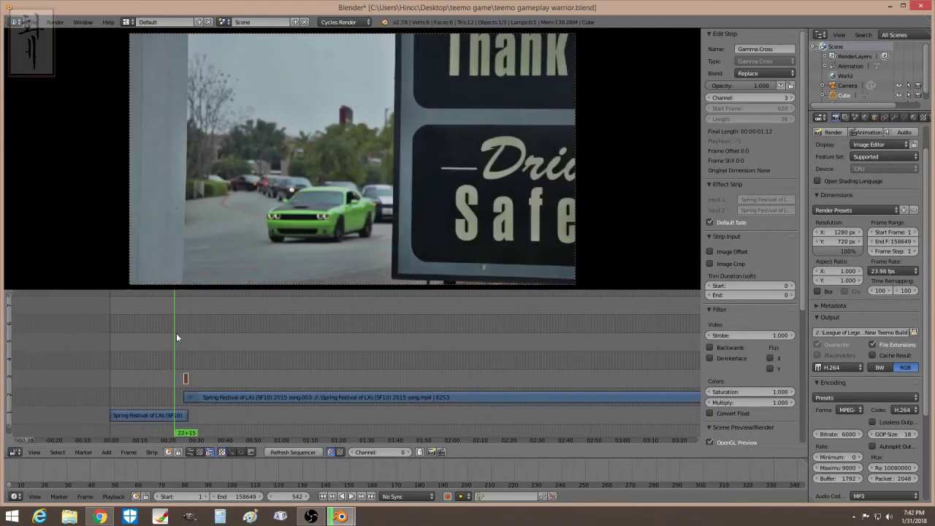
{"action": "key", "text": "alt+a"}
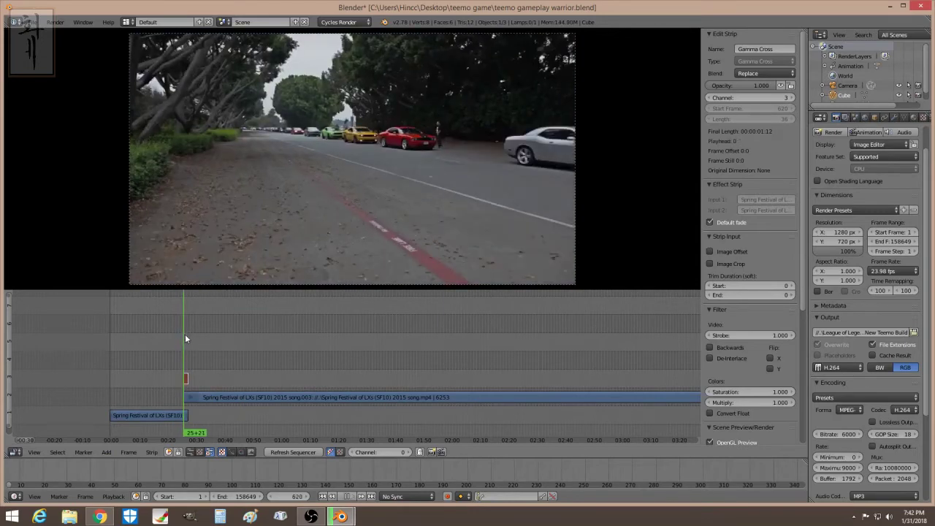
{"action": "key", "text": "alt+a"}
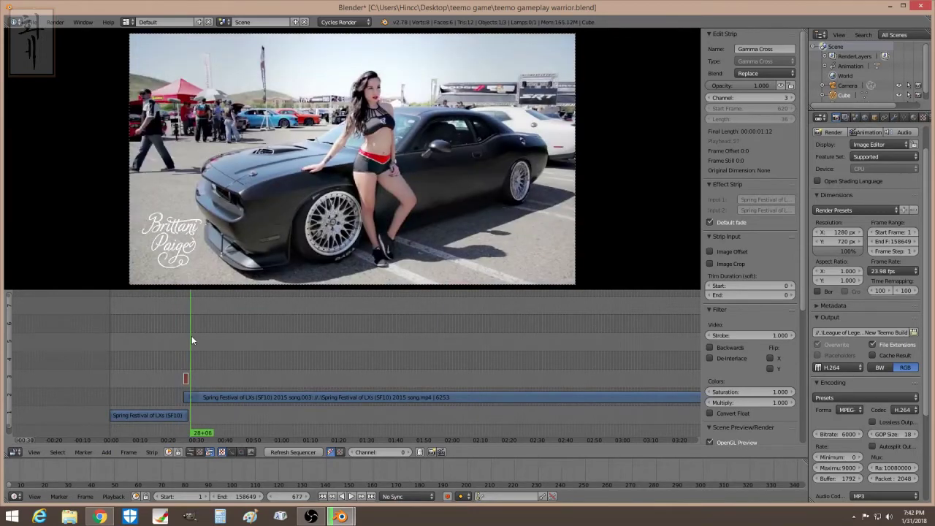
{"action": "key", "text": "shift+alt+a"}
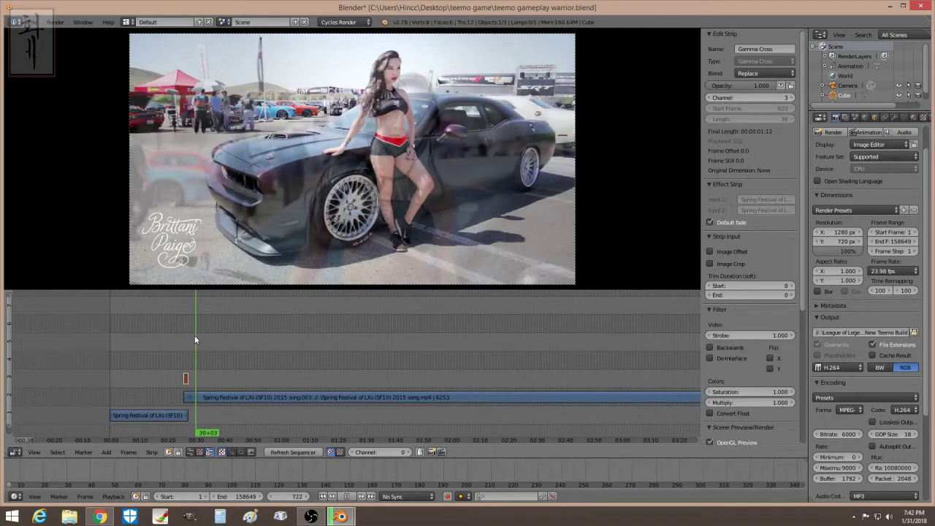
{"action": "key", "text": "alt+a"}
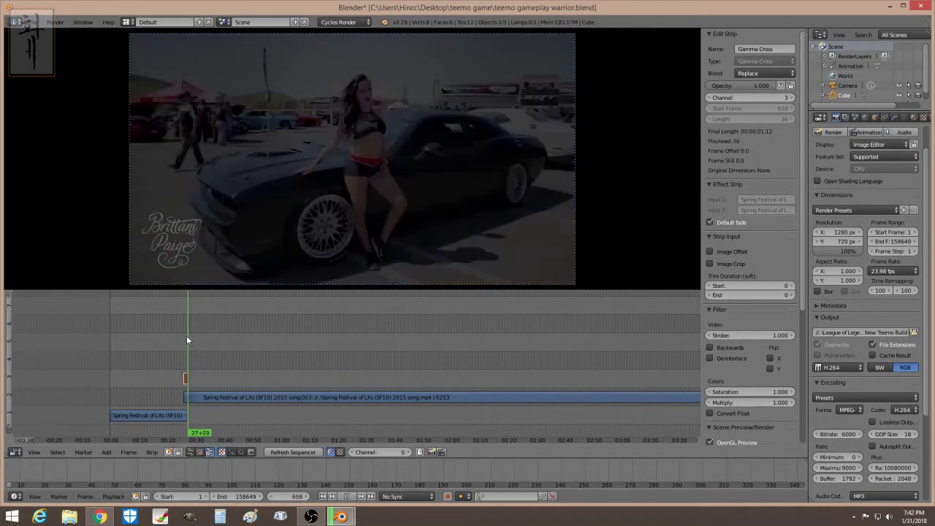
{"action": "left_click", "coordinate": [184, 352]}
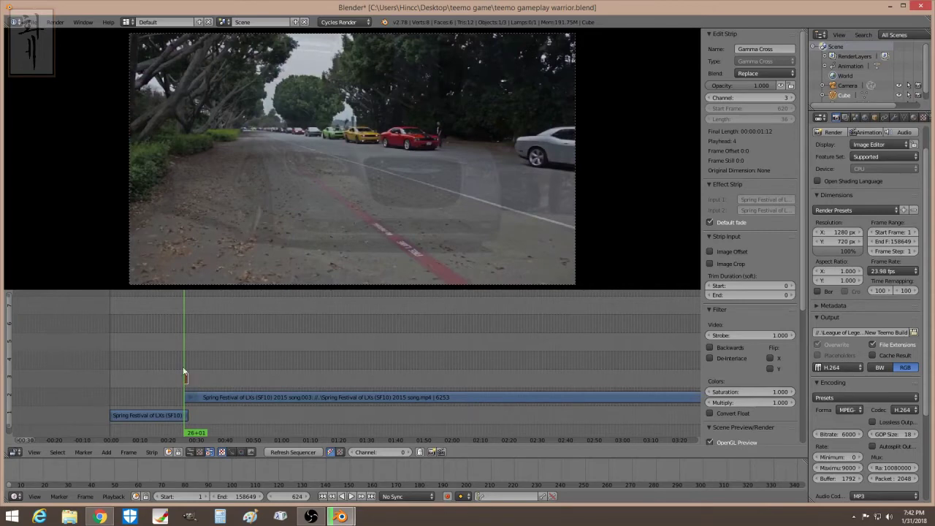
Delete the Gamma Cross strip and slide the long clip to start at frame -321.
{"action": "key", "text": "x"}
{"action": "left_click", "coordinate": [184, 371]}
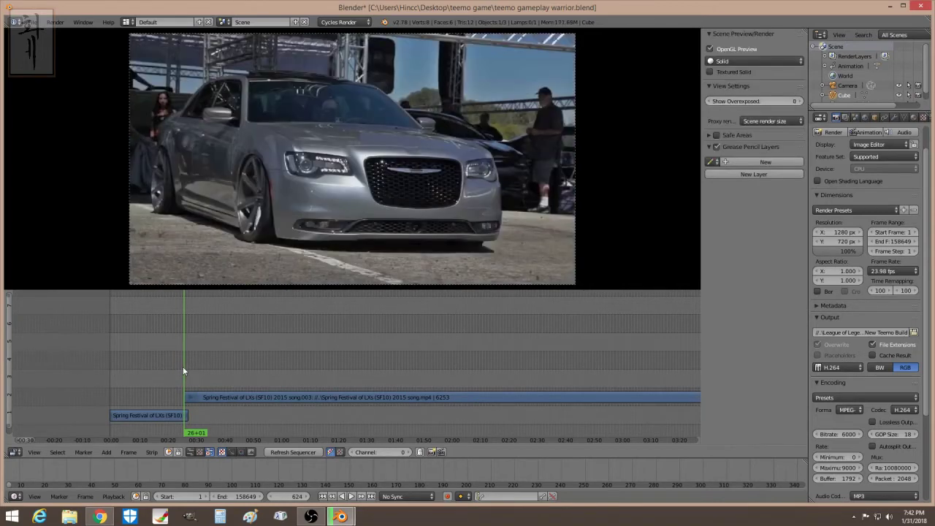
{"action": "right_click", "coordinate": [228, 397]}
{"action": "key", "text": "g"}
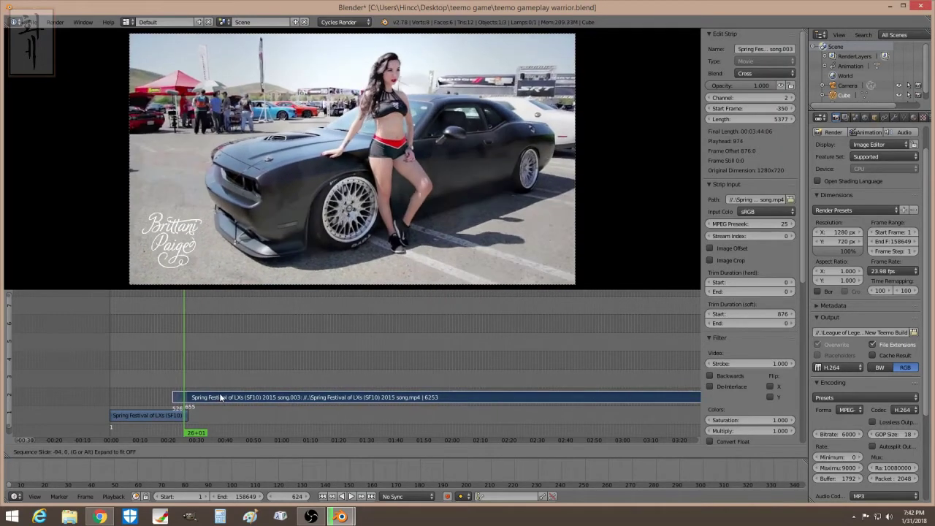
{"action": "left_click", "coordinate": [223, 393]}
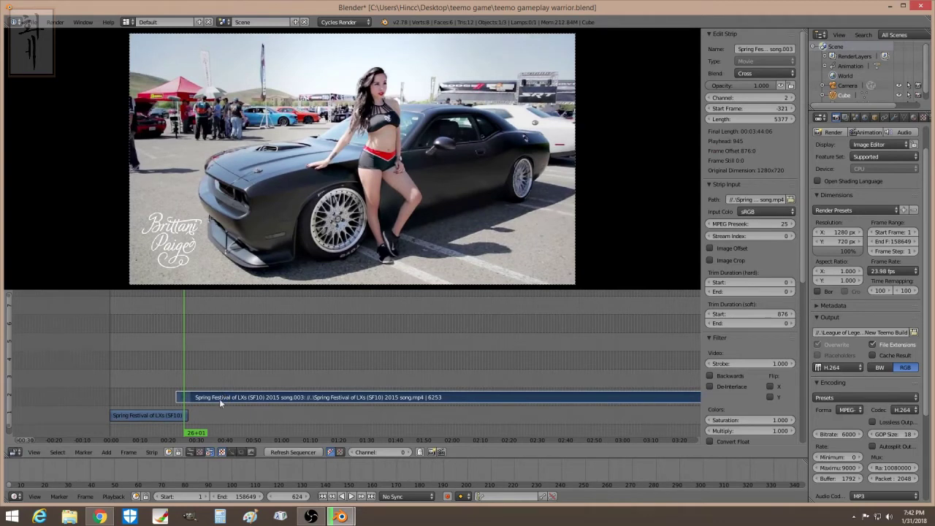
Lower the long song.003 clip's opacity to about 0.34.
{"action": "right_click", "coordinate": [173, 414]}
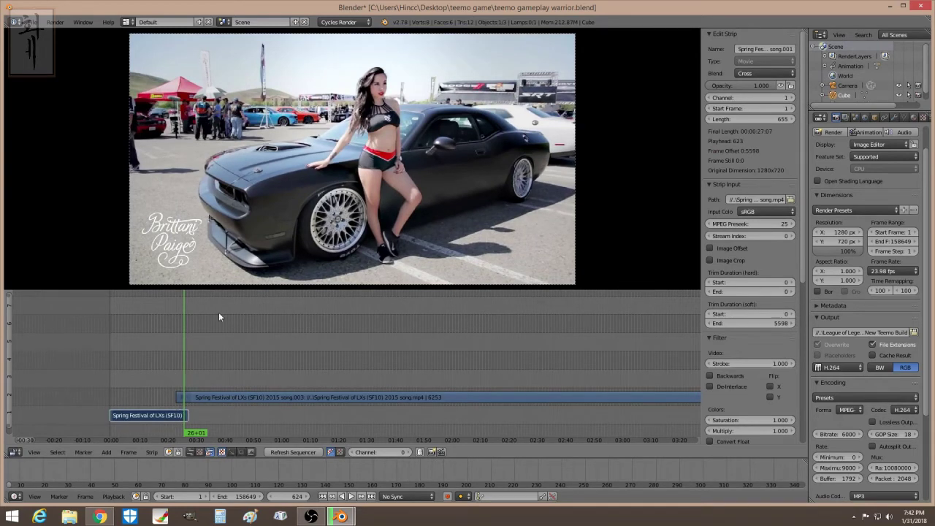
{"action": "right_click", "coordinate": [197, 395]}
{"action": "right_click", "coordinate": [171, 415]}
{"action": "right_click", "coordinate": [189, 398]}
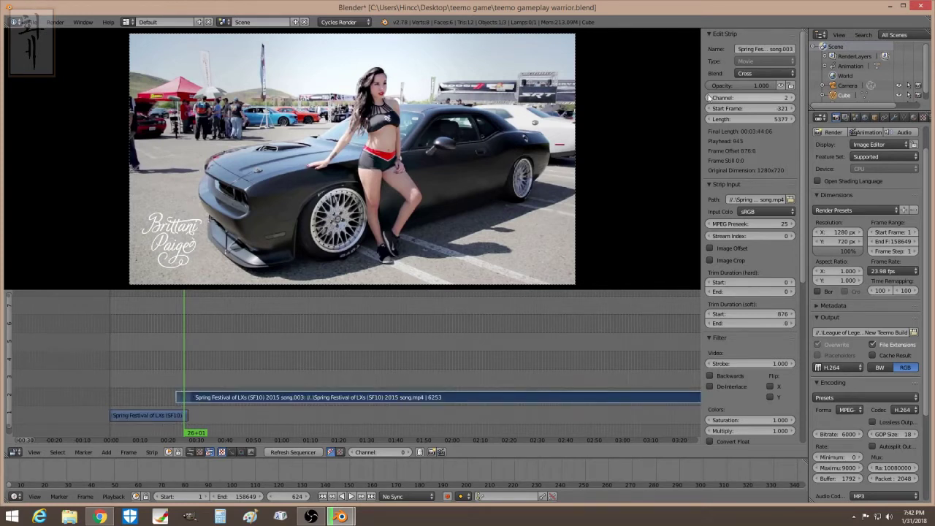
{"action": "mouse_move", "coordinate": [753, 86]}
{"action": "left_mouse_down"}
{"action": "mouse_move", "coordinate": [714, 85]}
{"action": "mouse_move", "coordinate": [757, 85]}
{"action": "left_mouse_up"}
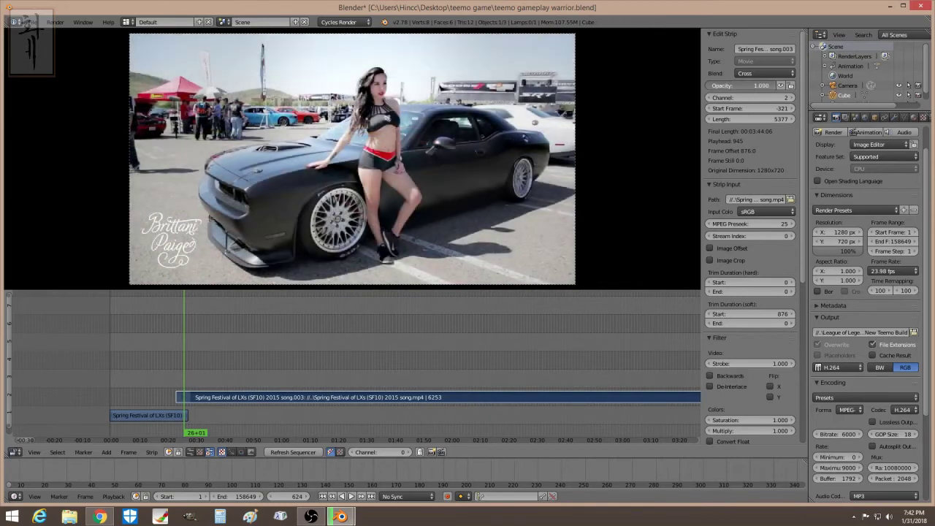
Switch the long clip's blend mode to Alpha Over and preview it backwards at reduced opacity.
{"action": "left_click", "coordinate": [772, 73]}
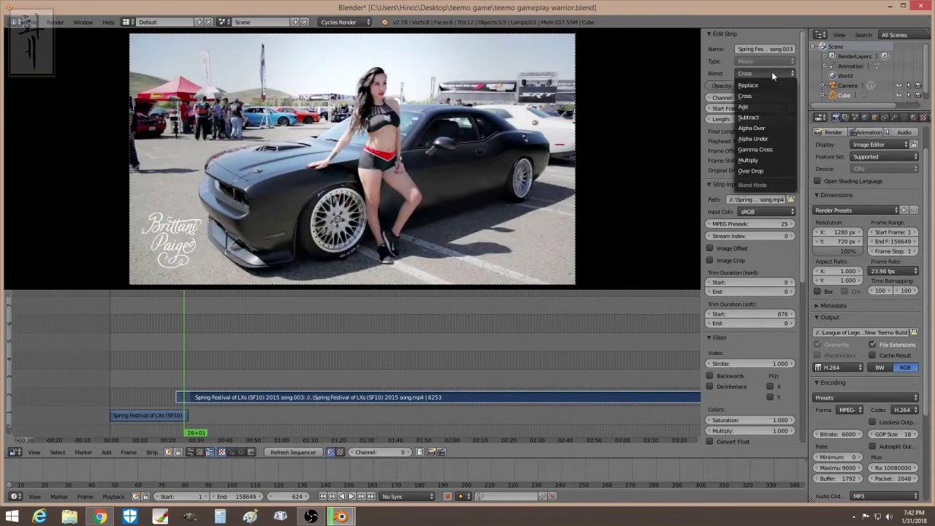
{"action": "left_click", "coordinate": [767, 128]}
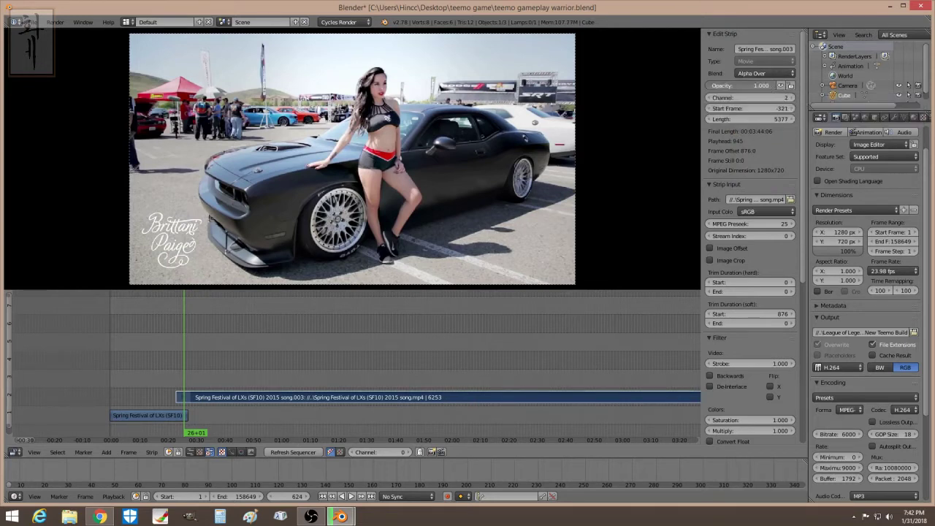
{"action": "left_click_drag", "start_coordinate": [749, 85], "coordinate": [728, 88]}
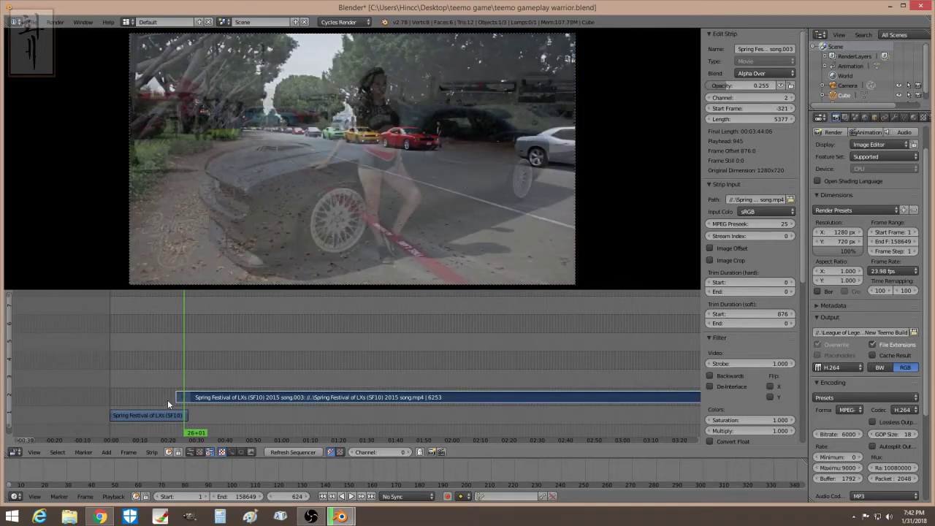
{"action": "key", "text": "shift+alt+a"}
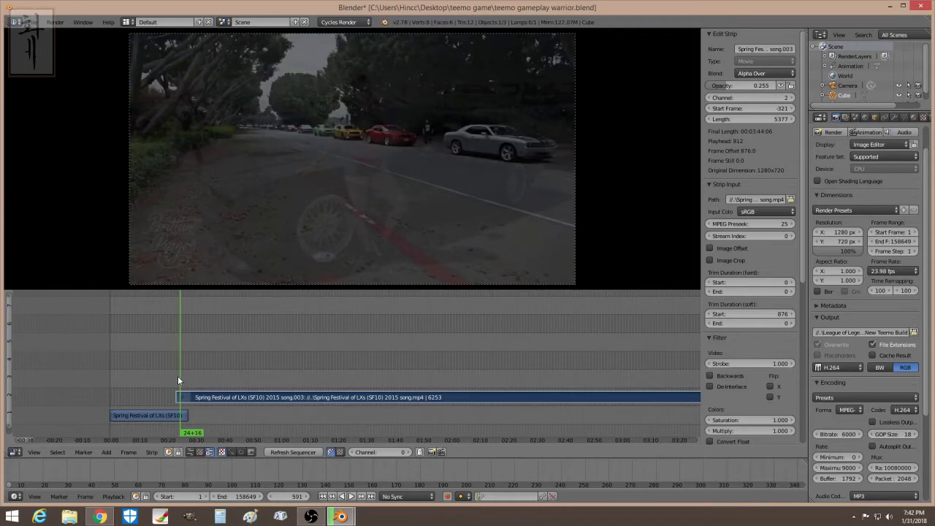
{"action": "key", "text": "Escape"}
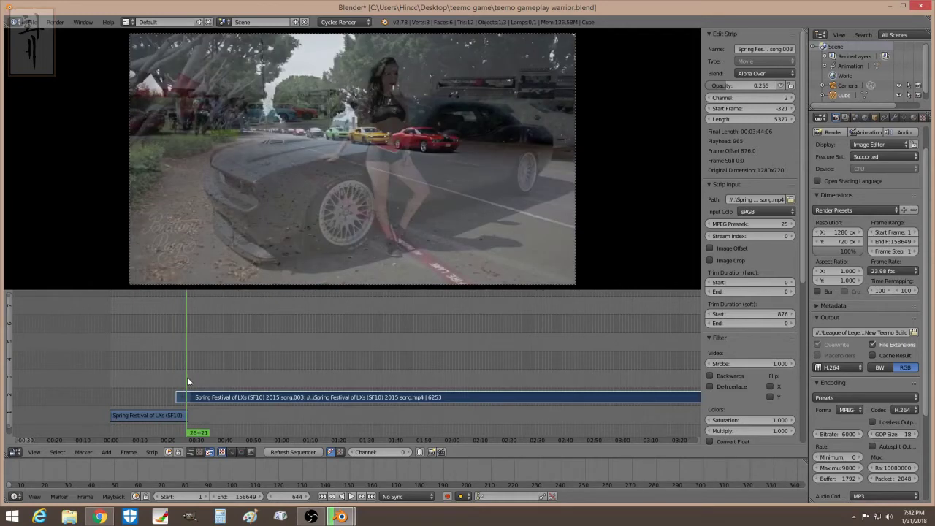
{"action": "key", "text": "shift+alt+a"}
{"action": "key", "text": "shift+alt+a"}
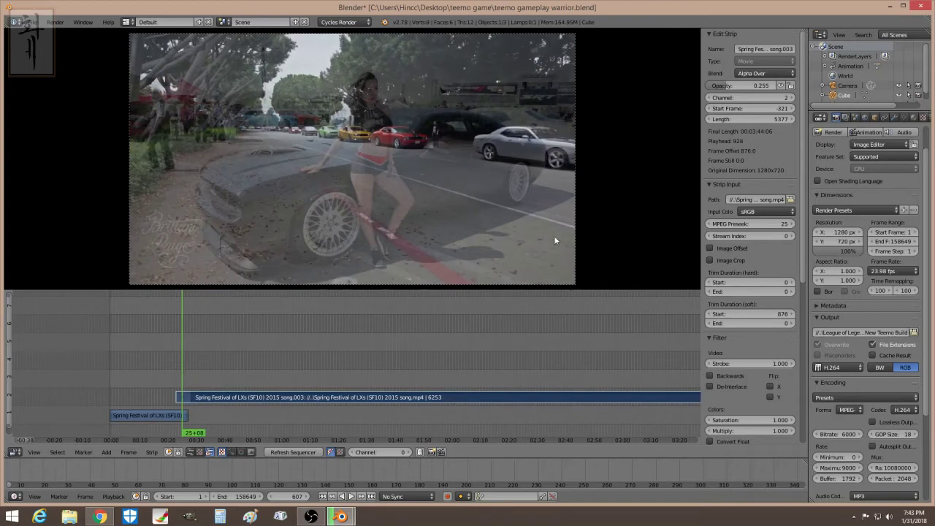
Restore opacity to 1.000 and place the long clip on channel 1 starting at frame -177.
{"action": "left_click", "coordinate": [732, 86]}
{"action": "type", "text": "1"}
{"action": "key", "text": "Return"}
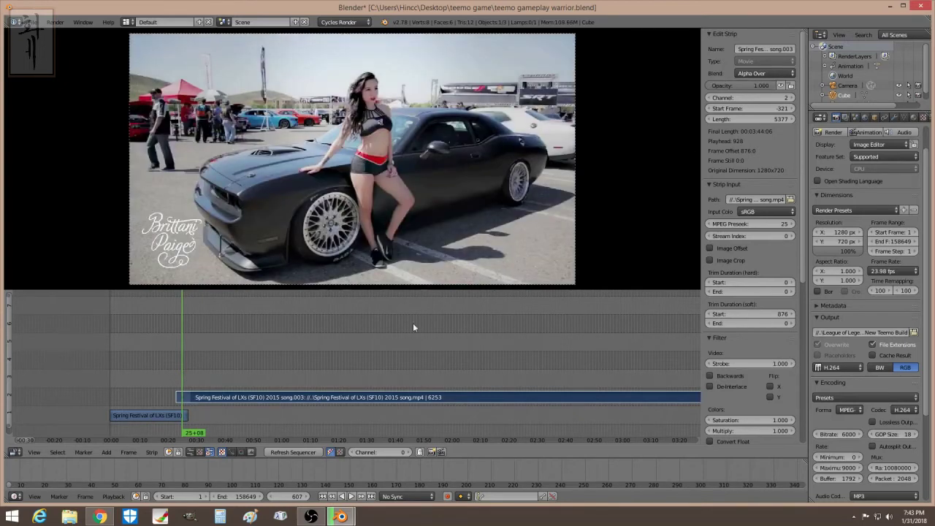
{"action": "right_click_drag", "start_coordinate": [211, 397], "coordinate": [231, 411]}
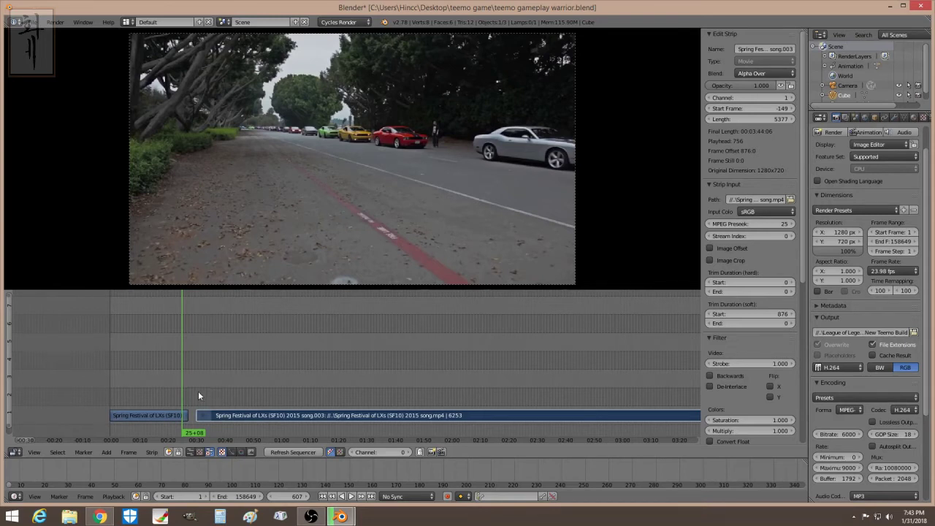
{"action": "right_click_drag", "start_coordinate": [216, 418], "coordinate": [197, 409]}
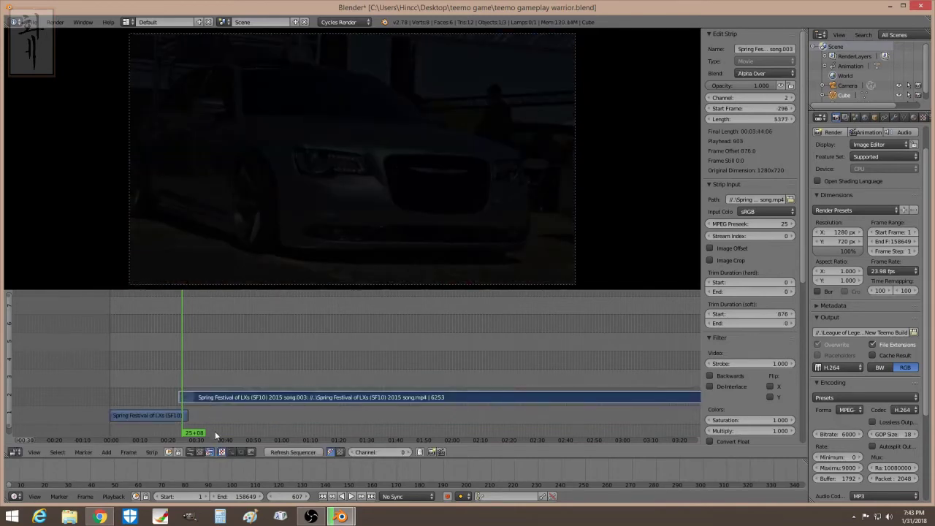
{"action": "right_click_drag", "start_coordinate": [207, 399], "coordinate": [220, 414]}
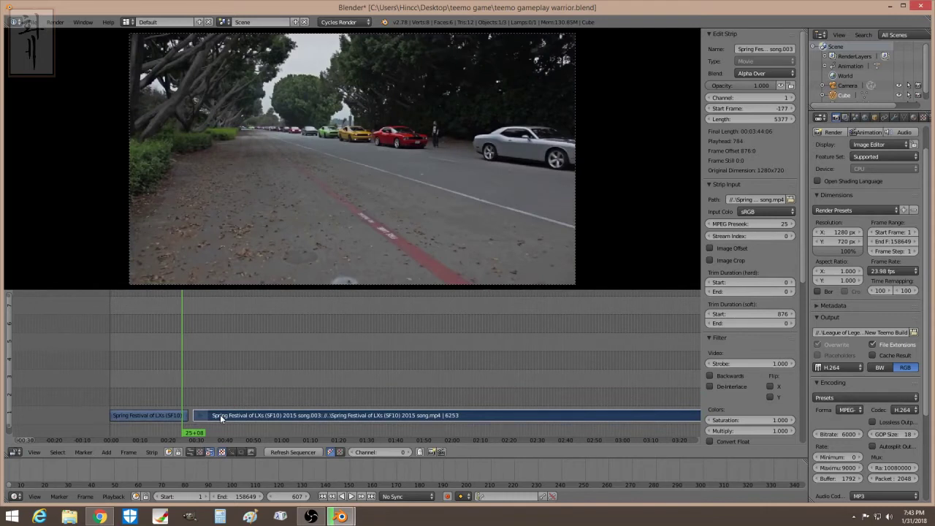
Add a 655-frame Transform strip on channel 2 from the short clip and raise the long clip to channel 3.
{"action": "right_click", "coordinate": [147, 414]}
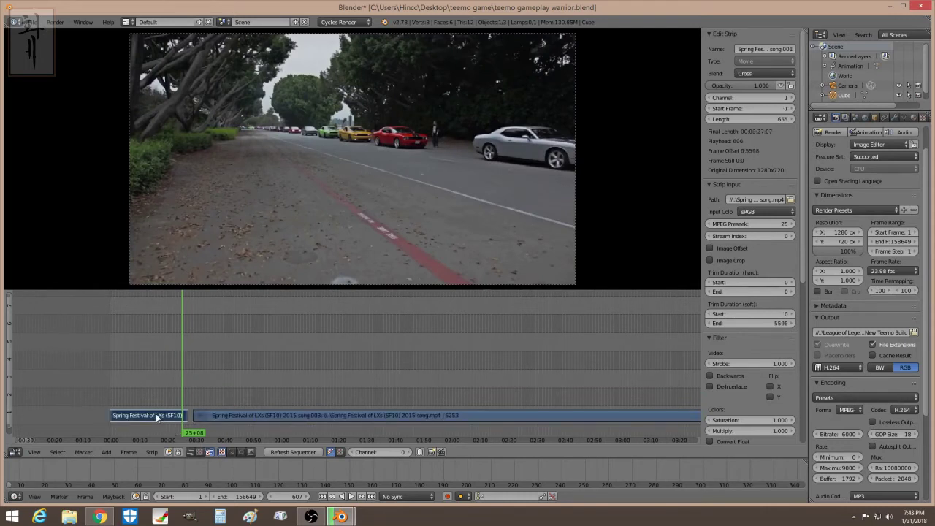
{"action": "left_click", "coordinate": [108, 452]}
{"action": "mouse_move", "coordinate": [136, 383]}
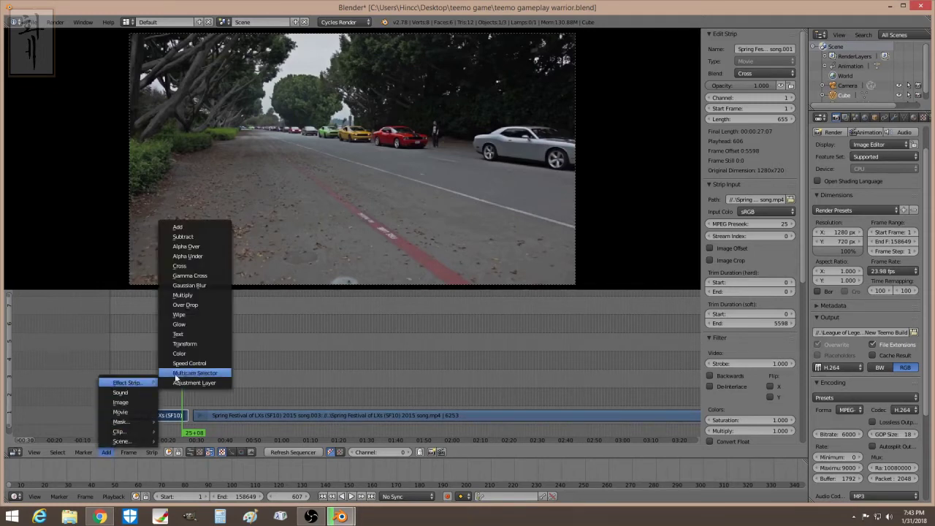
{"action": "left_click", "coordinate": [195, 344]}
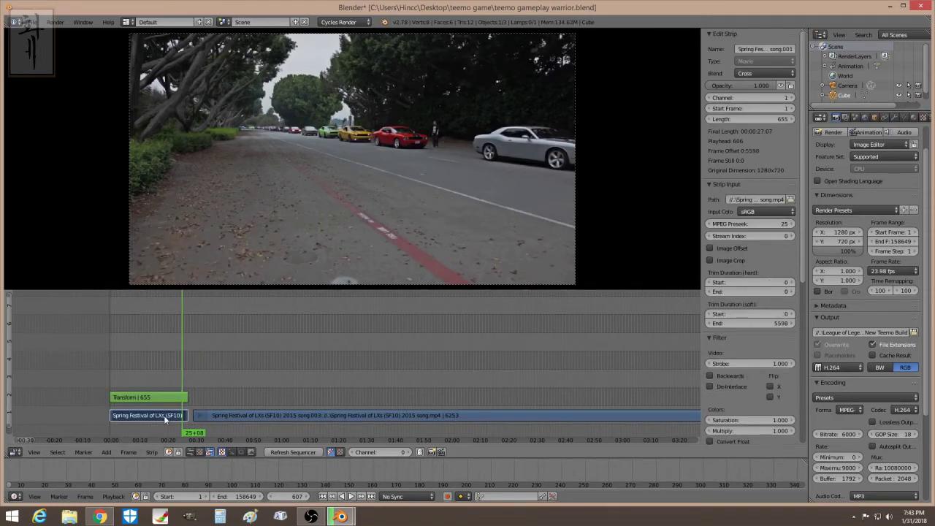
{"action": "right_click_drag", "start_coordinate": [218, 415], "coordinate": [224, 377]}
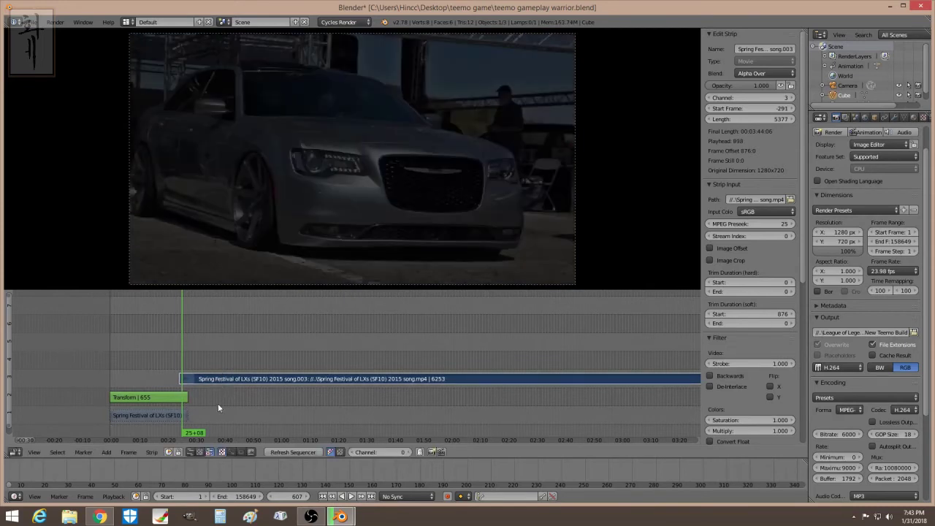
Select the Transform strip and long song clip, then add a 71-frame Gamma Cross on channel 4.
{"action": "right_click", "coordinate": [170, 416]}
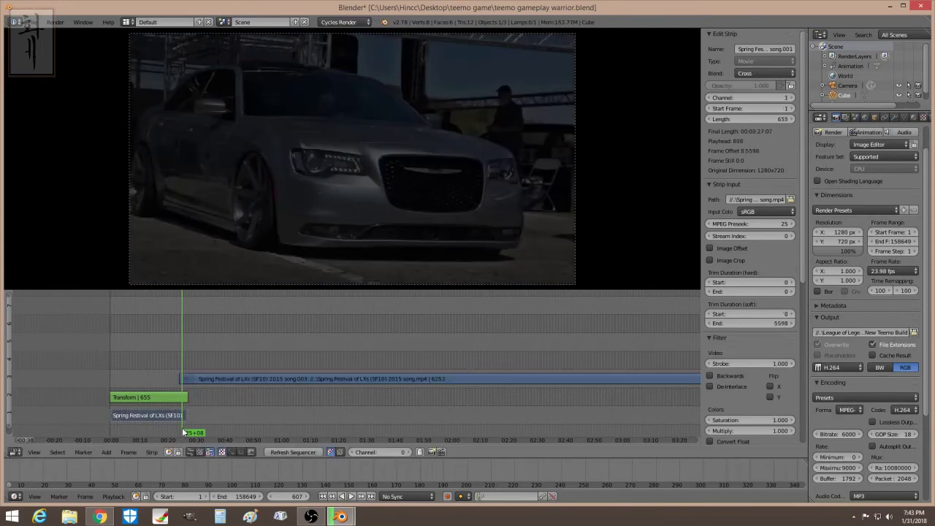
{"action": "right_click", "coordinate": [203, 379]}
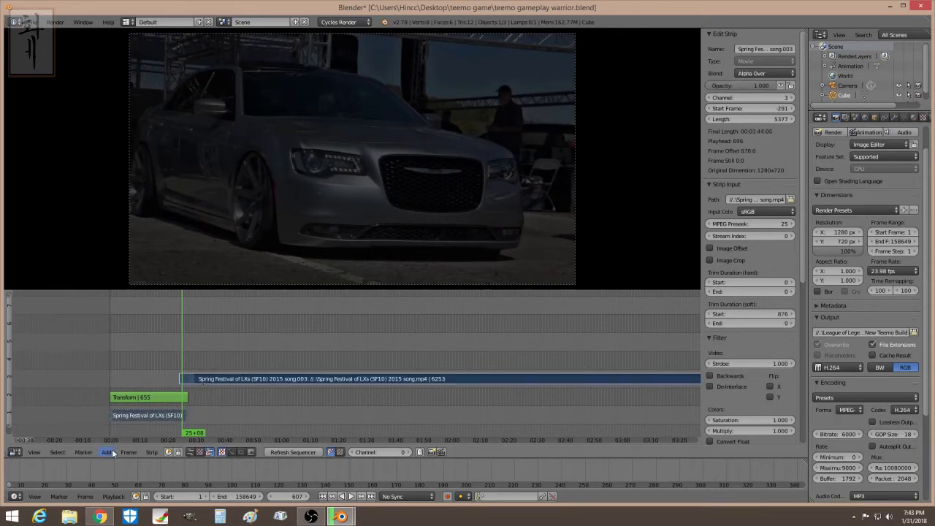
{"action": "right_click", "coordinate": [159, 401]}
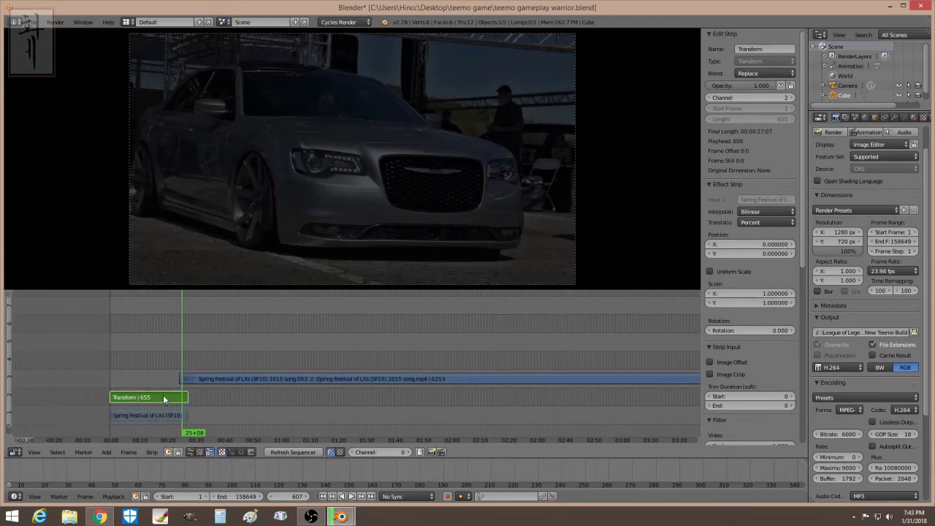
{"action": "right_click", "coordinate": [222, 377]}
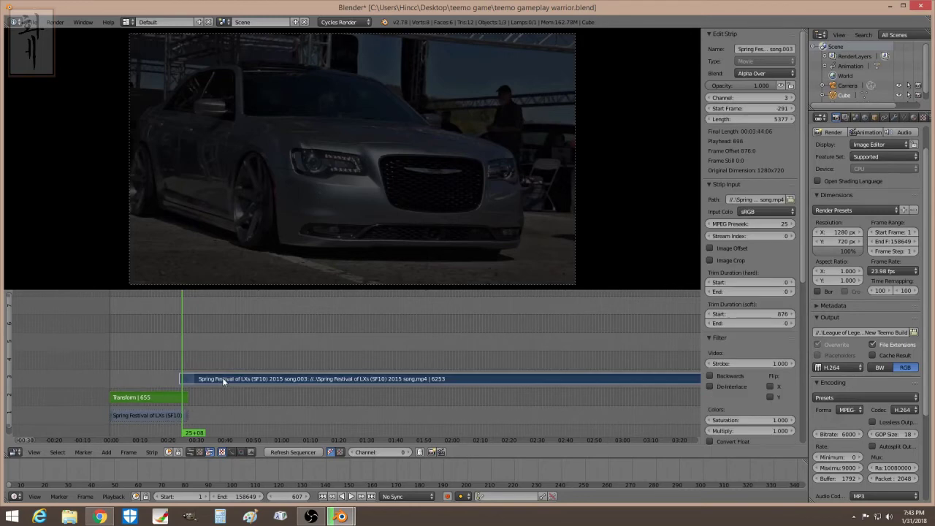
{"action": "left_click", "coordinate": [107, 455]}
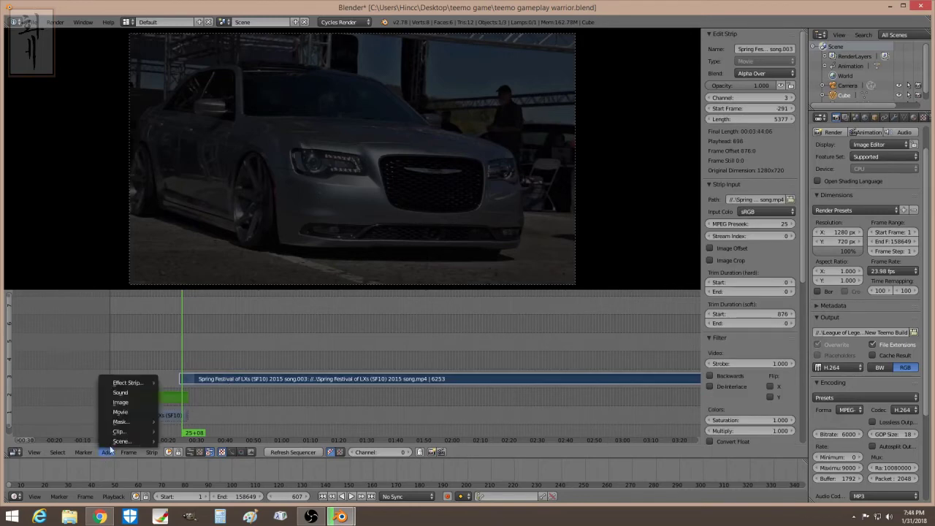
{"action": "mouse_move", "coordinate": [126, 384]}
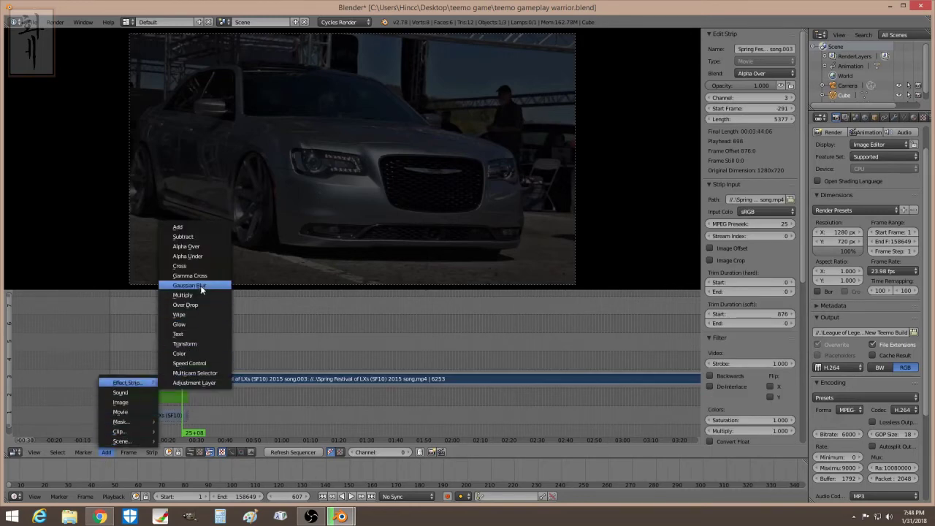
{"action": "left_click", "coordinate": [202, 276]}
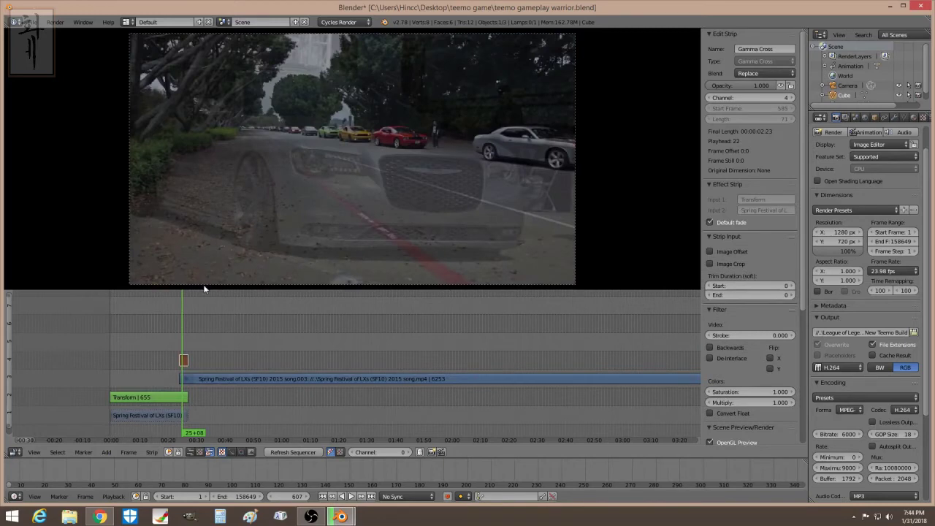
Scrub and reverse-play the dissolve, then erase the 71-frame Gamma Cross strip.
{"action": "left_click", "coordinate": [177, 341]}
{"action": "left_click_drag", "start_coordinate": [179, 339], "coordinate": [186, 333]}
{"action": "key", "text": "shift+alt+a"}
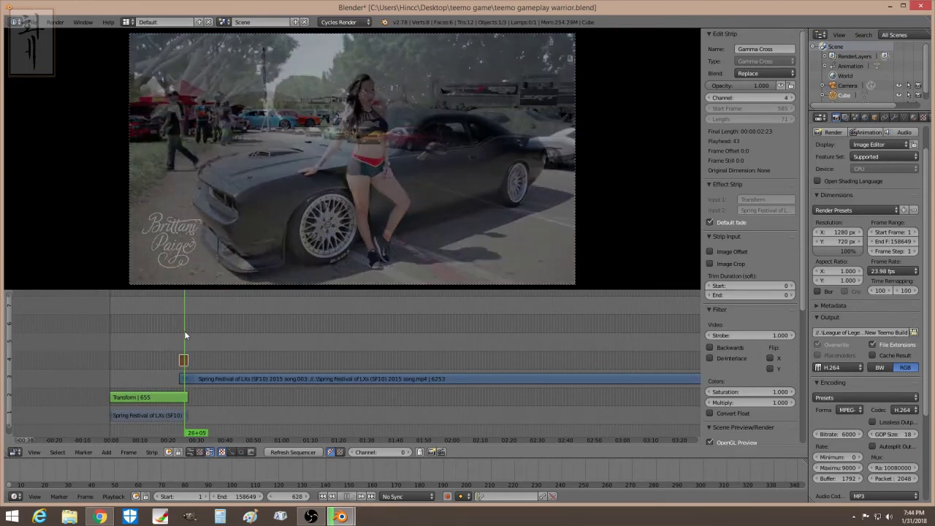
{"action": "key", "text": "alt+a"}
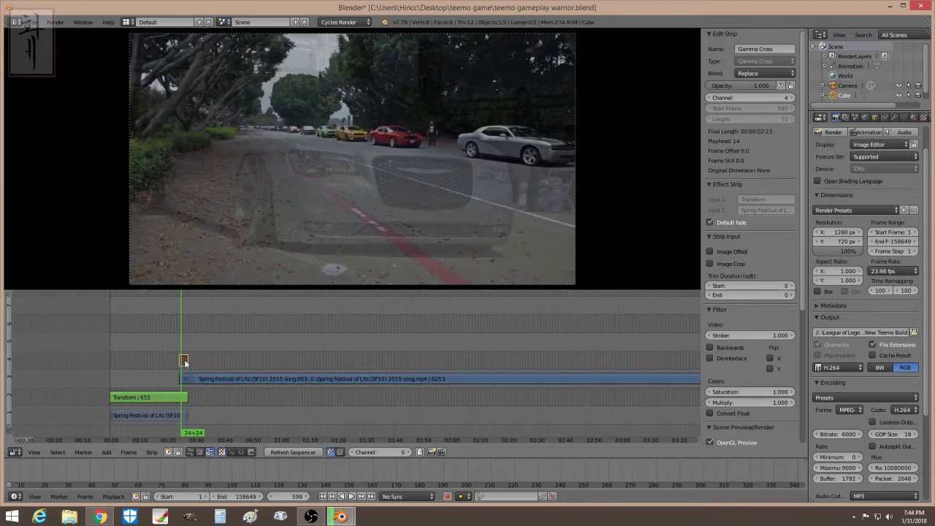
{"action": "key", "text": "x"}
{"action": "left_click", "coordinate": [182, 360]}
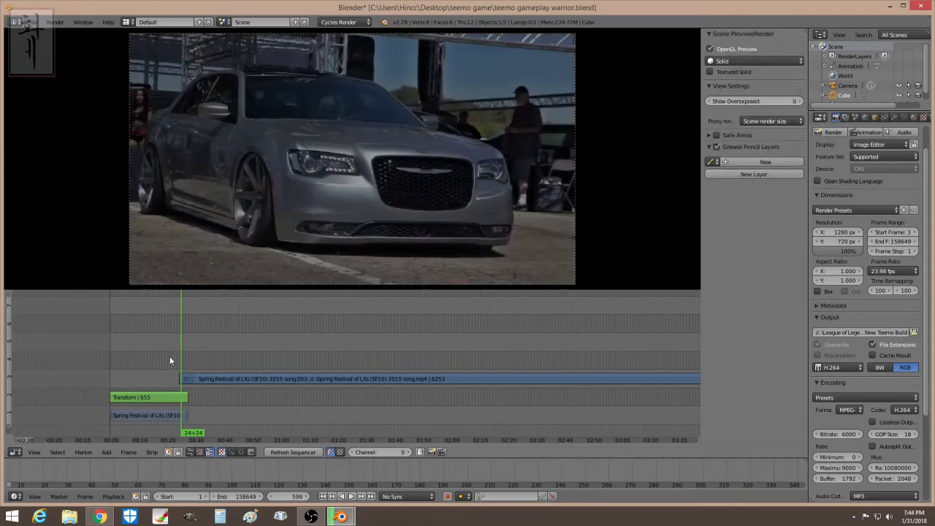
Play back from before the overlap, then keyframe the Transform strip's opacity at 1.000 at frame 585.
{"action": "left_click_drag", "start_coordinate": [171, 354], "coordinate": [177, 350]}
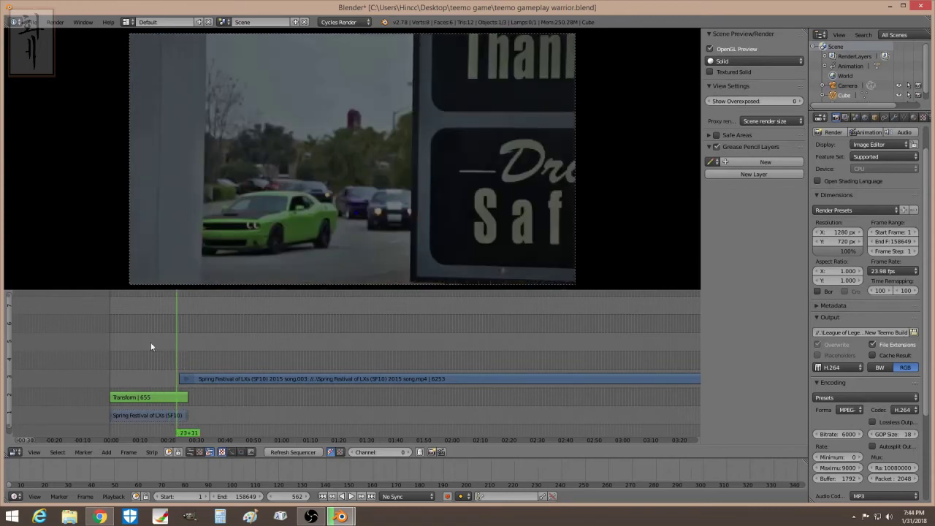
{"action": "key", "text": "alt+a"}
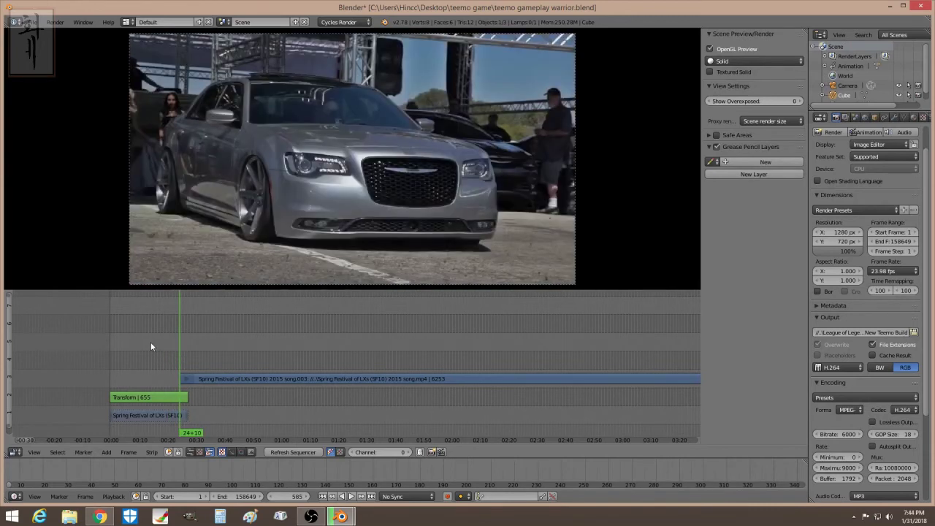
{"action": "right_click", "coordinate": [199, 380]}
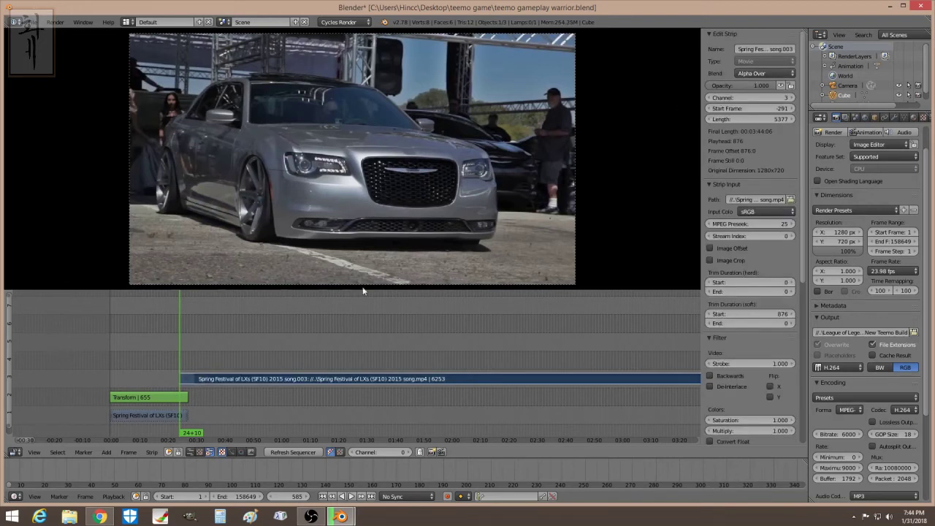
{"action": "right_click", "coordinate": [181, 400]}
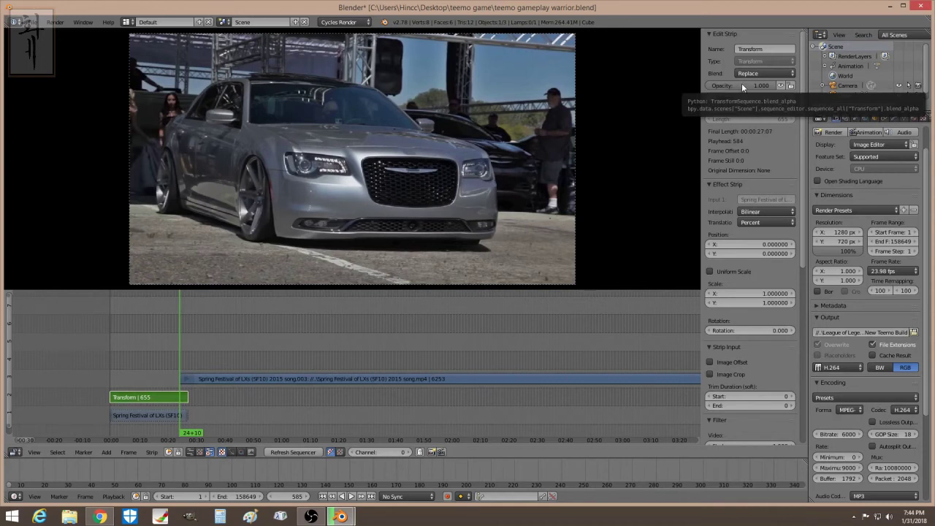
{"action": "key", "text": "i"}
{"action": "right_click", "coordinate": [193, 377]}
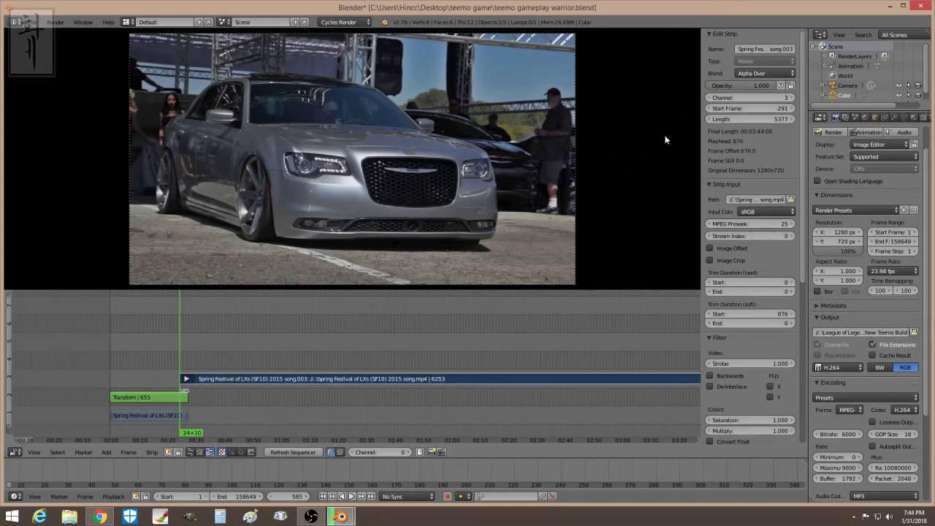
Set the song strip's opacity to 0 and keyframe it at frame 585.
{"action": "left_click_drag", "start_coordinate": [767, 88], "coordinate": [758, 84]}
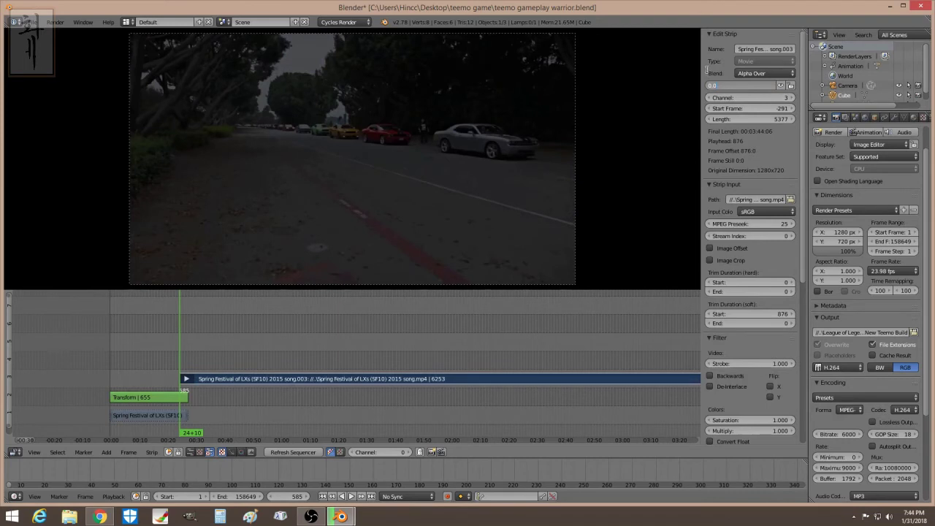
{"action": "key", "text": "Return"}
{"action": "key", "text": "i"}
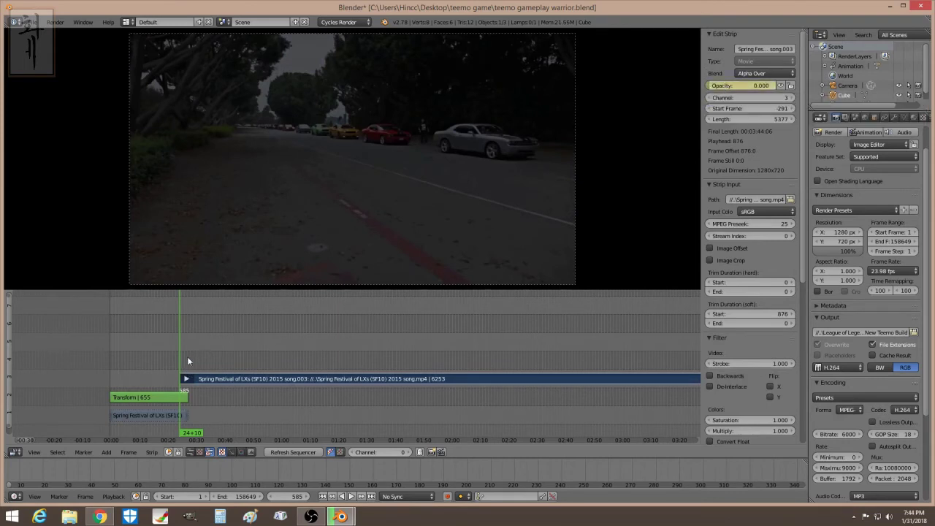
At frame 656, keyframe the Transform strip's opacity at 0 and the song strip's at 1.000.
{"action": "left_click", "coordinate": [188, 357]}
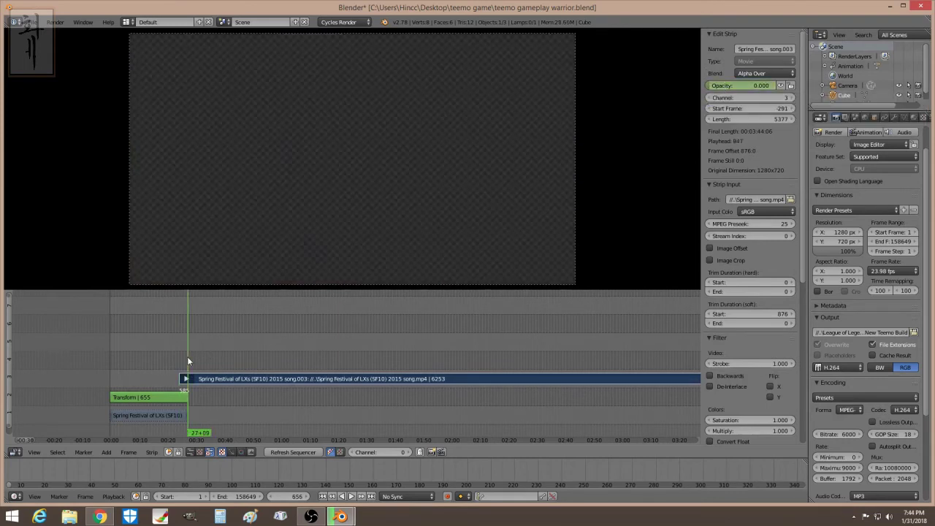
{"action": "right_click", "coordinate": [178, 399]}
{"action": "left_click_drag", "start_coordinate": [771, 86], "coordinate": [672, 86]}
{"action": "key", "text": "i"}
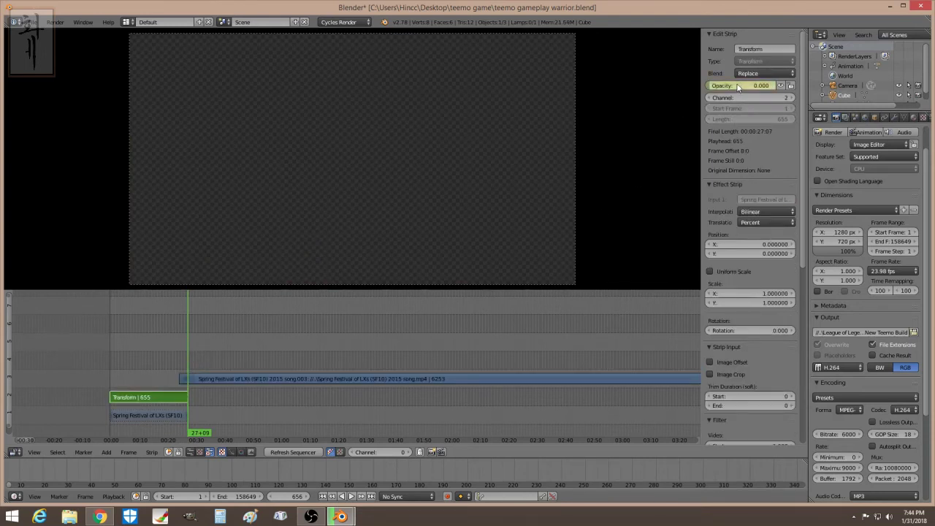
{"action": "right_click", "coordinate": [242, 380]}
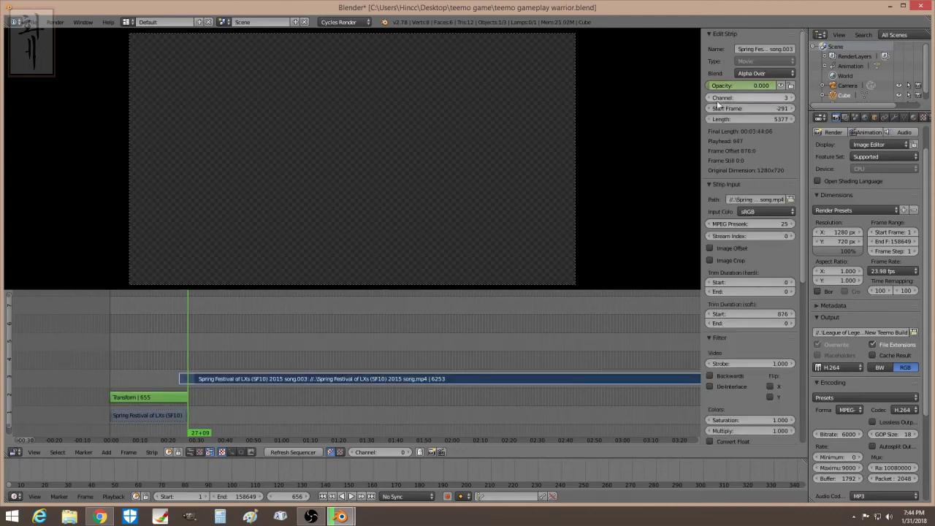
{"action": "left_click_drag", "start_coordinate": [730, 85], "coordinate": [775, 85]}
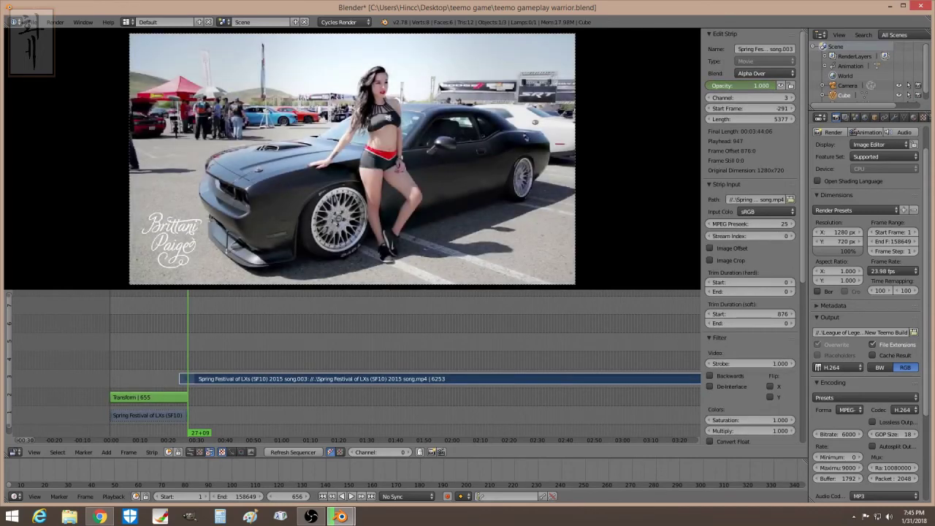
{"action": "key", "text": "i"}
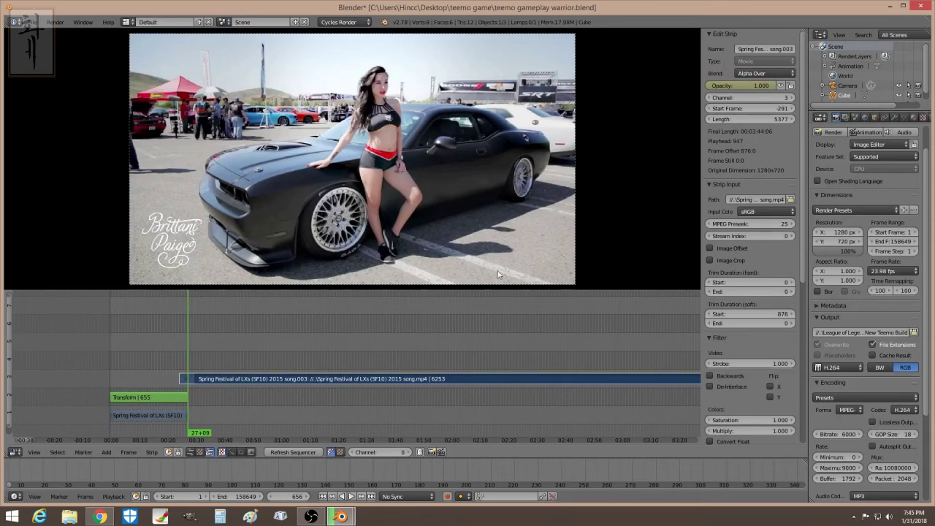
{"action": "left_click", "coordinate": [180, 352]}
{"action": "left_click_drag", "start_coordinate": [182, 347], "coordinate": [188, 347]}
{"action": "right_click", "coordinate": [170, 401]}
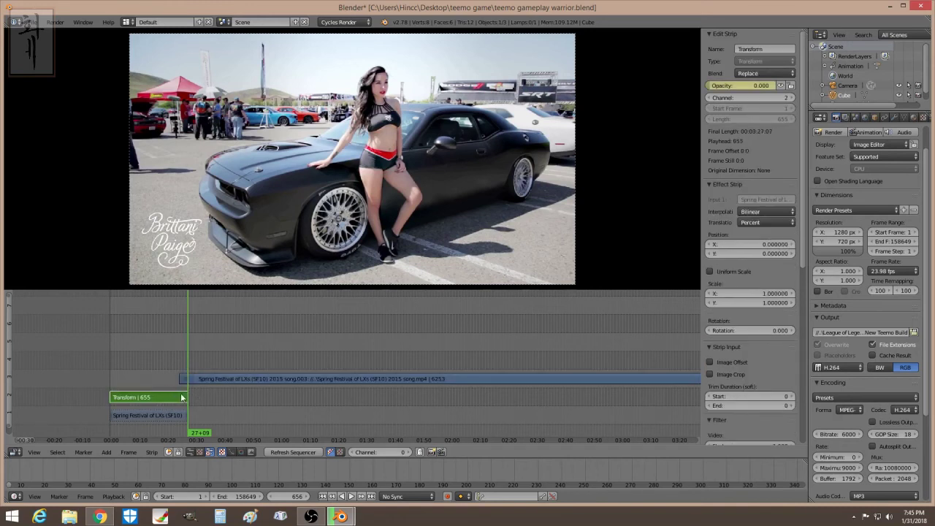
{"action": "left_click", "coordinate": [181, 358]}
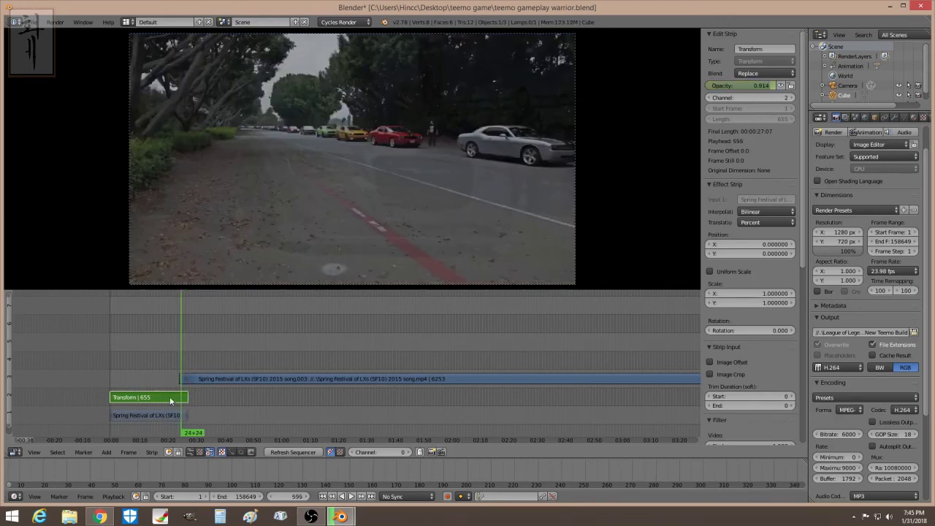
{"action": "key", "text": "alt+a"}
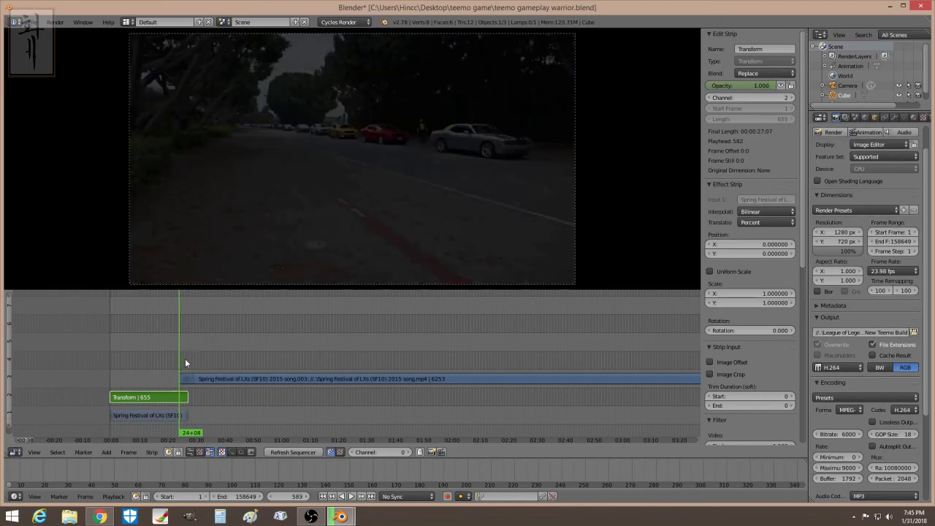
{"action": "key", "text": "alt+a"}
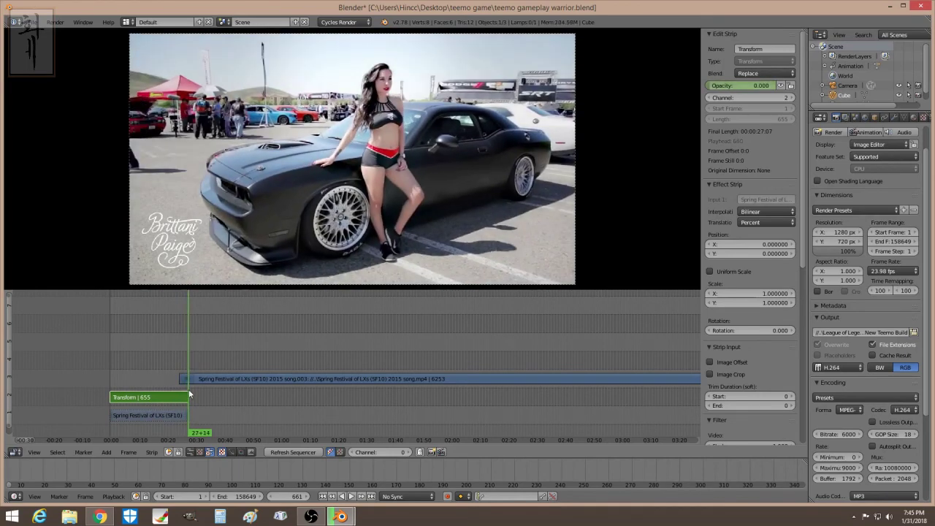
{"action": "left_click", "coordinate": [182, 350]}
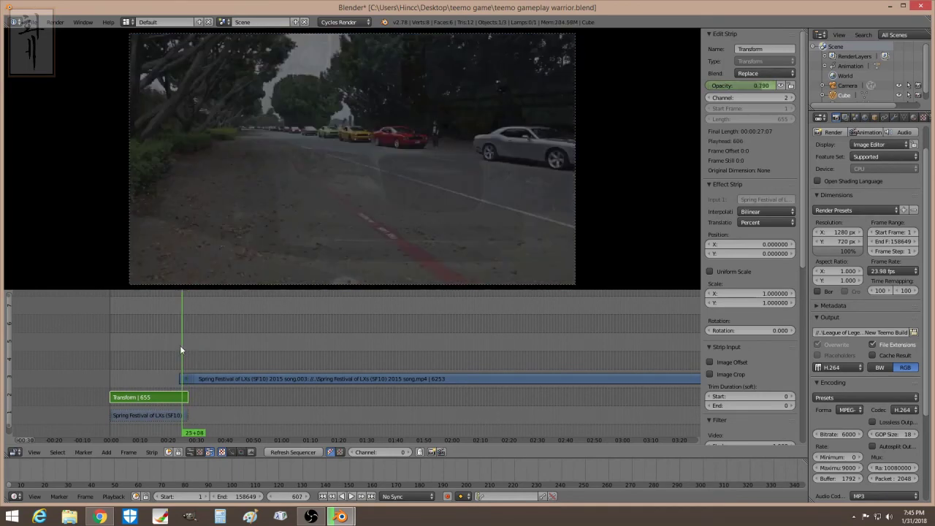
{"action": "left_click_drag", "start_coordinate": [181, 350], "coordinate": [179, 354]}
{"action": "key", "text": "alt+a"}
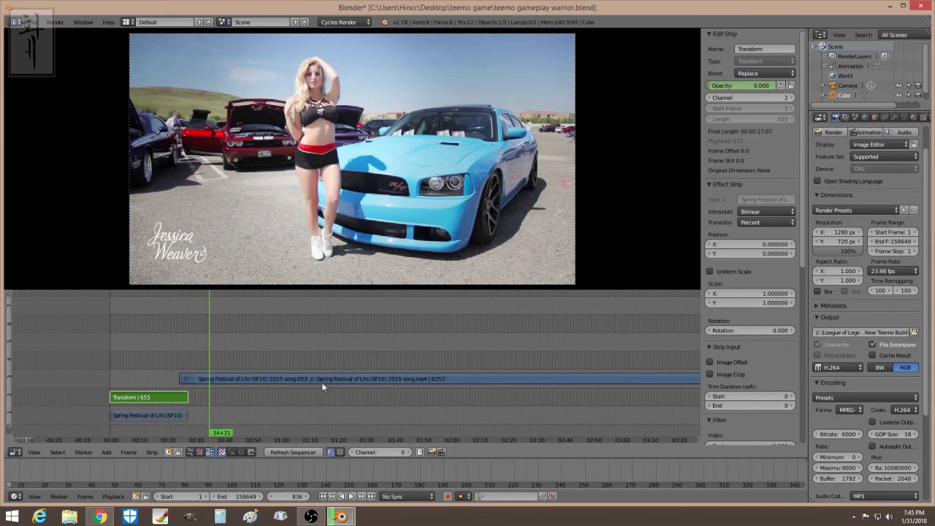
{"action": "left_click", "coordinate": [189, 352]}
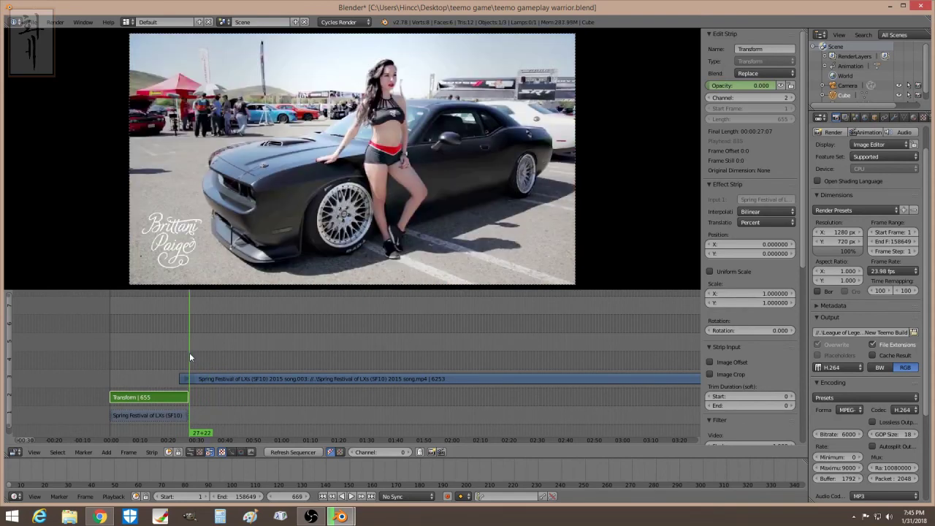
{"action": "left_click", "coordinate": [181, 360]}
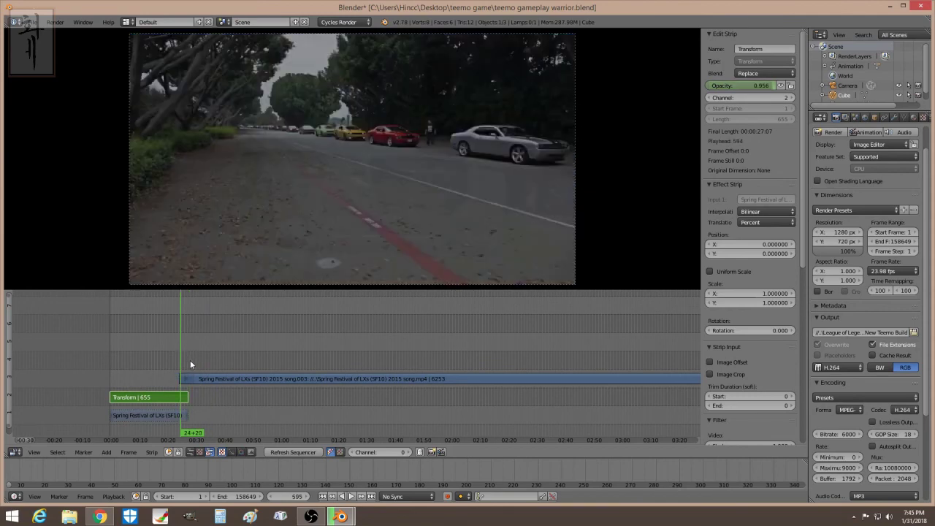